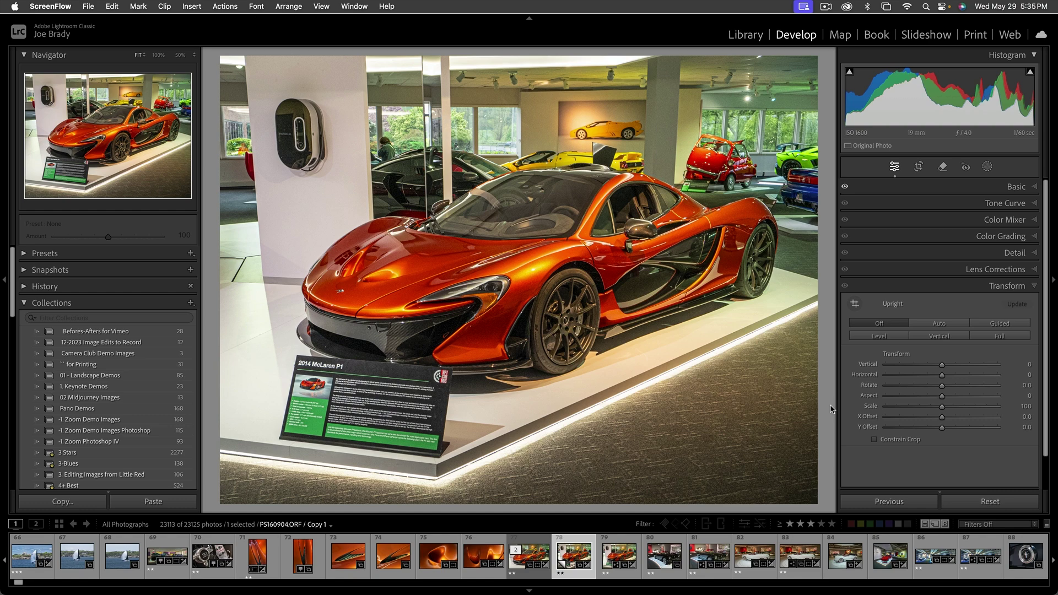
- Review the photo's existing Basic adjustments, leaving all adjustment sections collapsed
click(1033, 287)
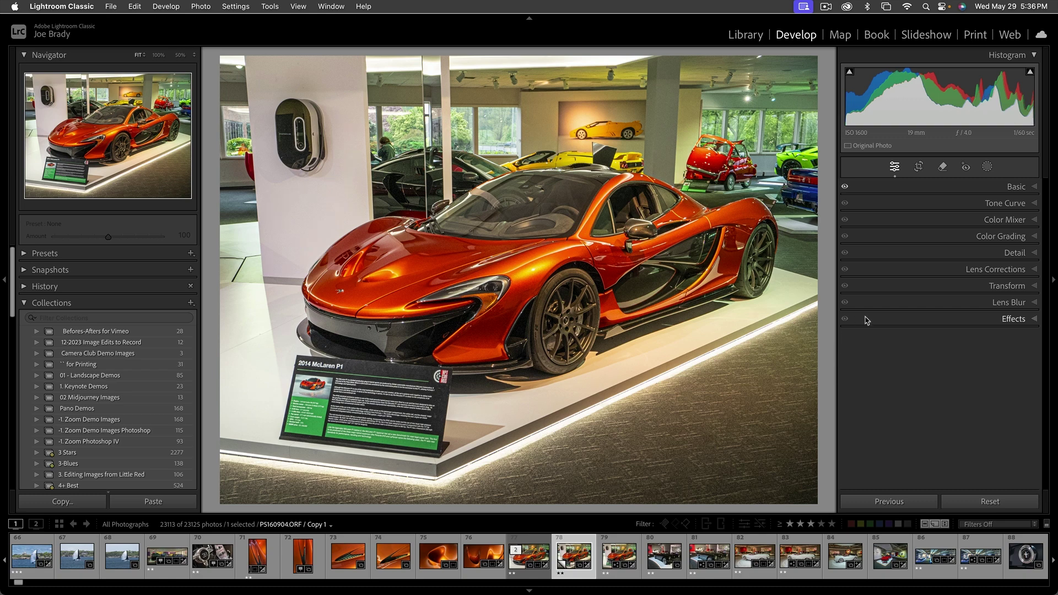
click(1032, 188)
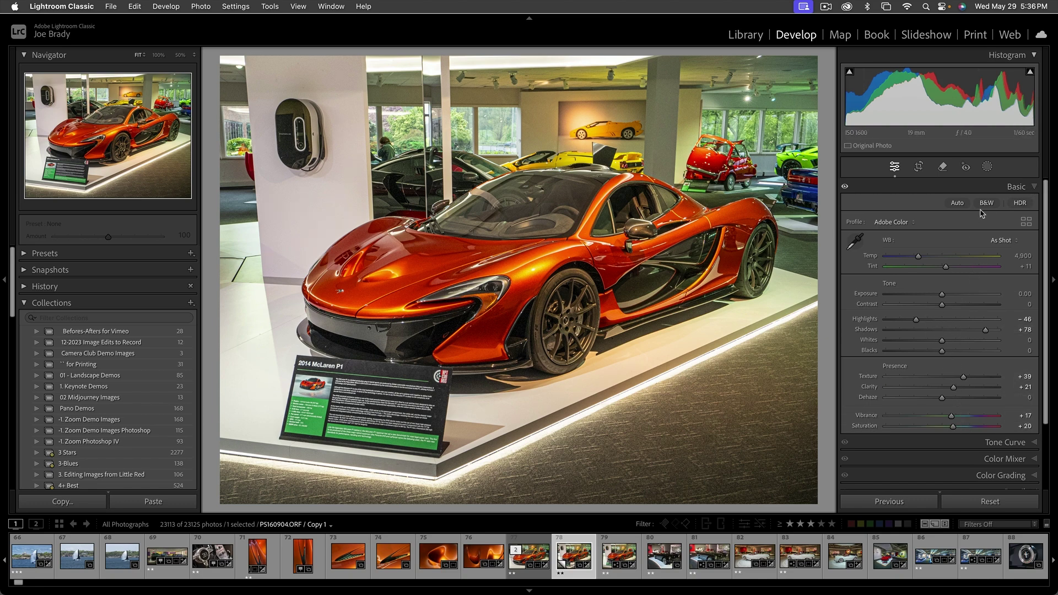
click(1034, 187)
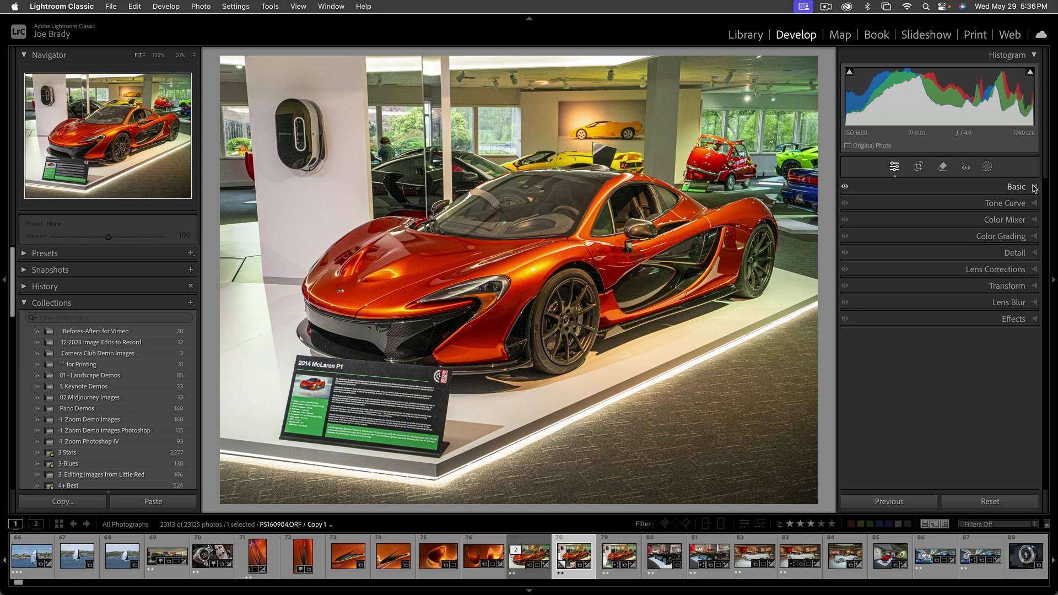
- Activate the Remove tool, look at the Heal and Clone modes, and return to Remove mode with Generative AI
click(943, 169)
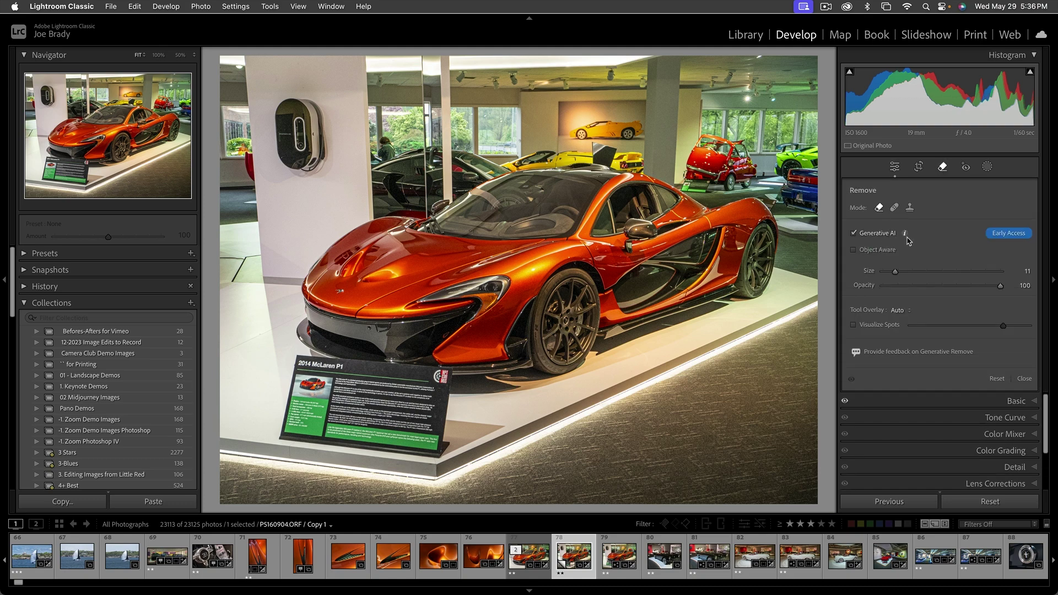
click(894, 207)
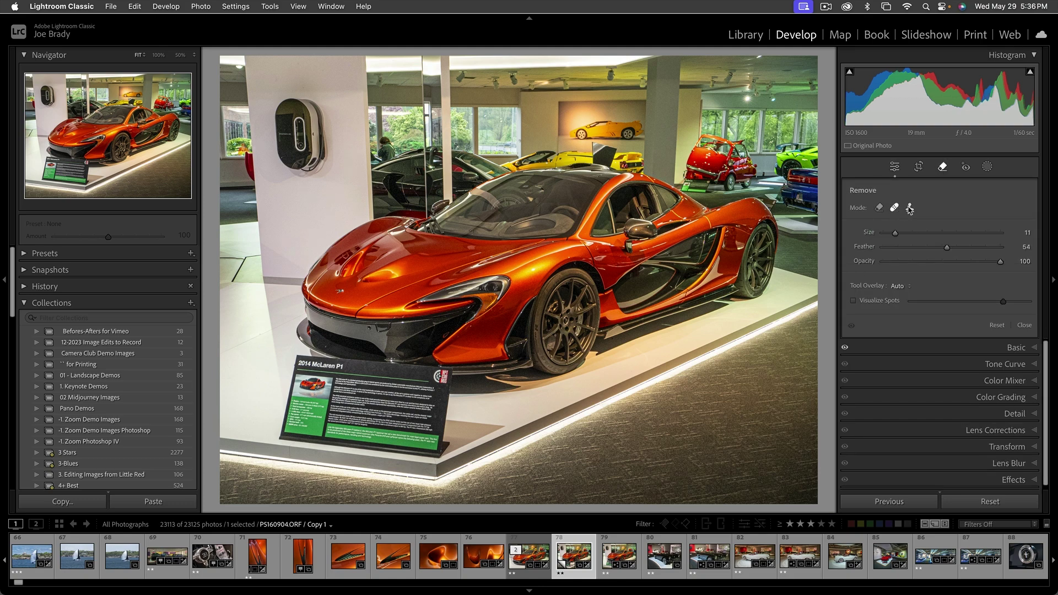
click(909, 208)
click(879, 208)
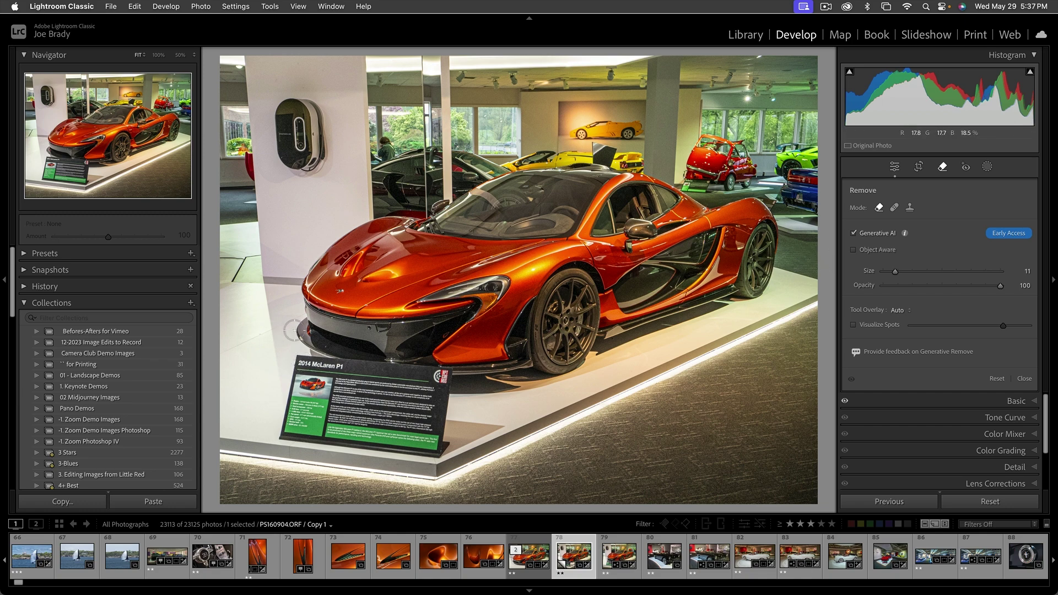
- Paint a removal mask over the entire 2014 McLaren P1 sign, outlining its edges and filling the inside with brush size 10
key(bracketright)
key(bracketright)
key(bracketright)
key(bracketright)
key(bracketleft)
key(bracketleft)
key(bracketleft)
key(bracketleft)
key(bracketleft)
click(297, 355)
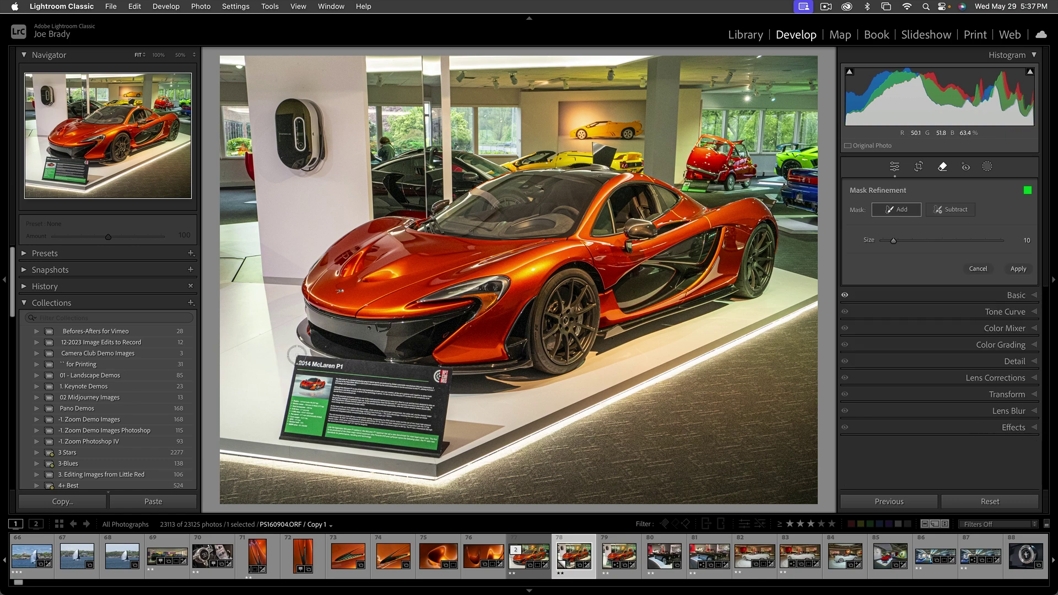
shift+click(451, 367)
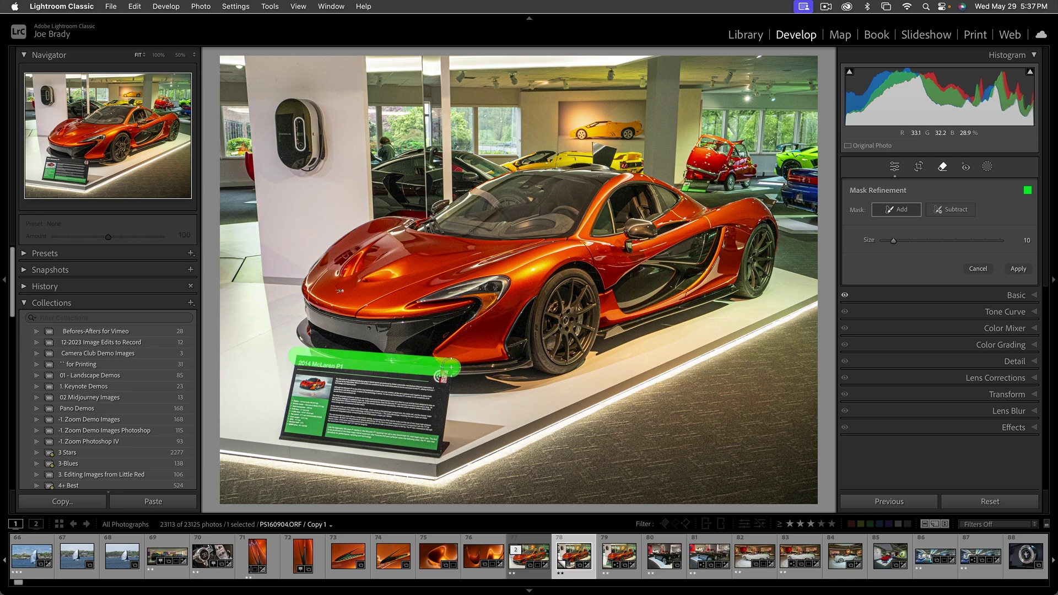
shift+click(439, 450)
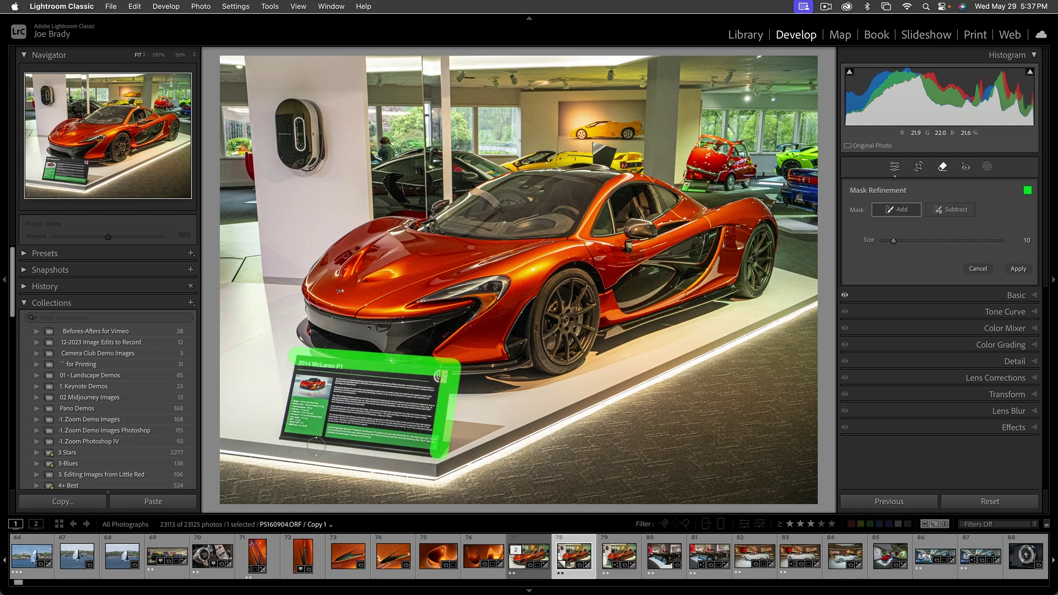
shift+click(280, 435)
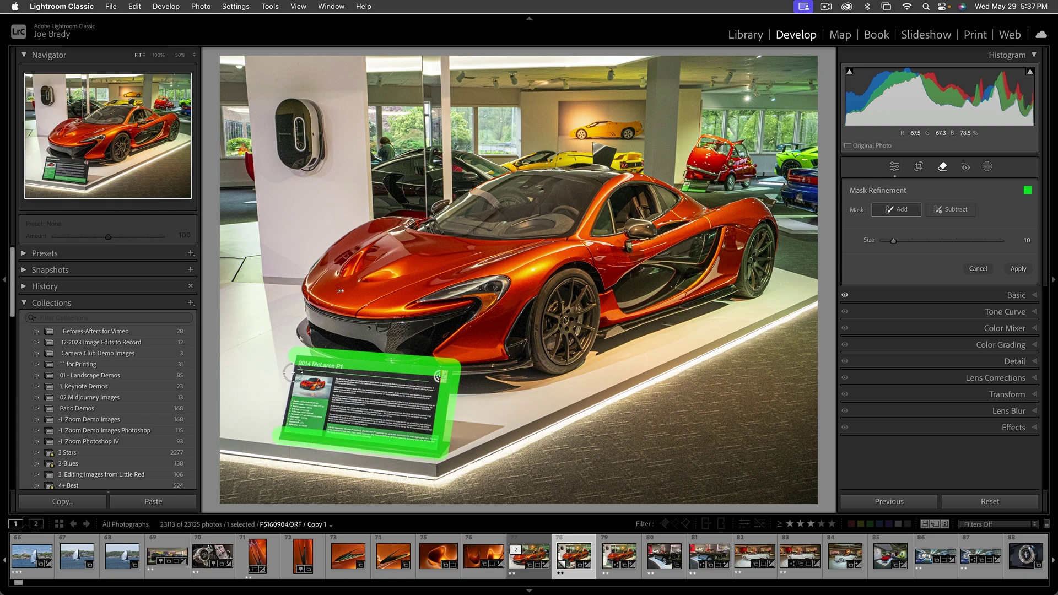
shift+click(300, 365)
mouse_move(312, 374)
mouse_down()
mouse_move(434, 379)
mouse_move(430, 410)
mouse_move(419, 441)
mouse_move(306, 424)
mouse_move(298, 414)
mouse_move(419, 417)
mouse_move(410, 392)
mouse_move(325, 388)
mouse_move(303, 397)
mouse_move(411, 404)
mouse_up()
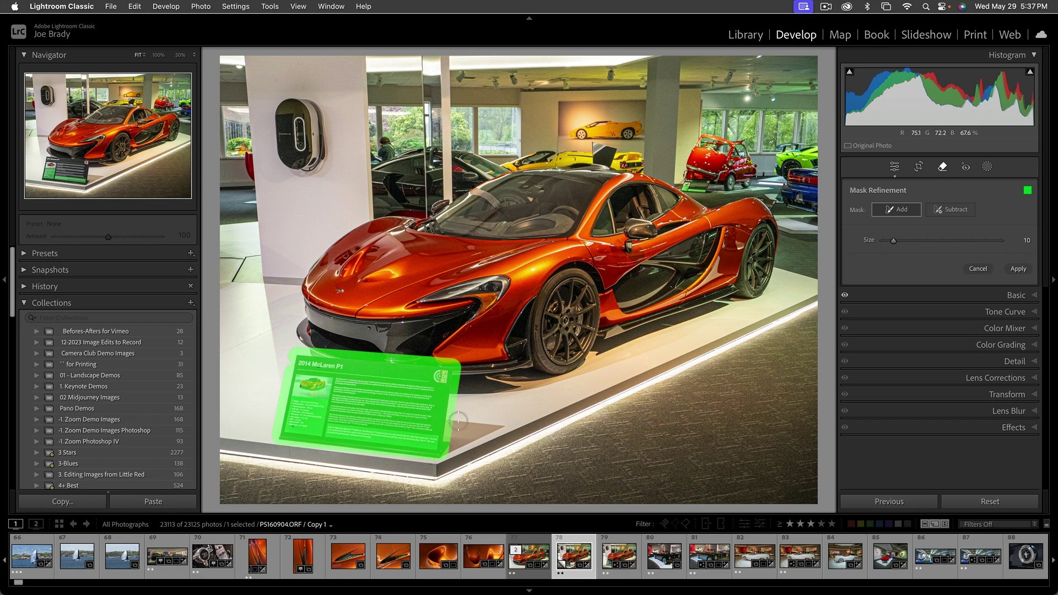
- Add the sign's shadow to the mask with brush size 8, apply the generative removal and exit the Remove tool
scroll(465, 424, down, 3)
scroll(465, 424, up, 1)
mouse_move(454, 424)
mouse_down()
mouse_move(498, 425)
mouse_move(439, 449)
mouse_move(458, 425)
mouse_move(443, 445)
mouse_up()
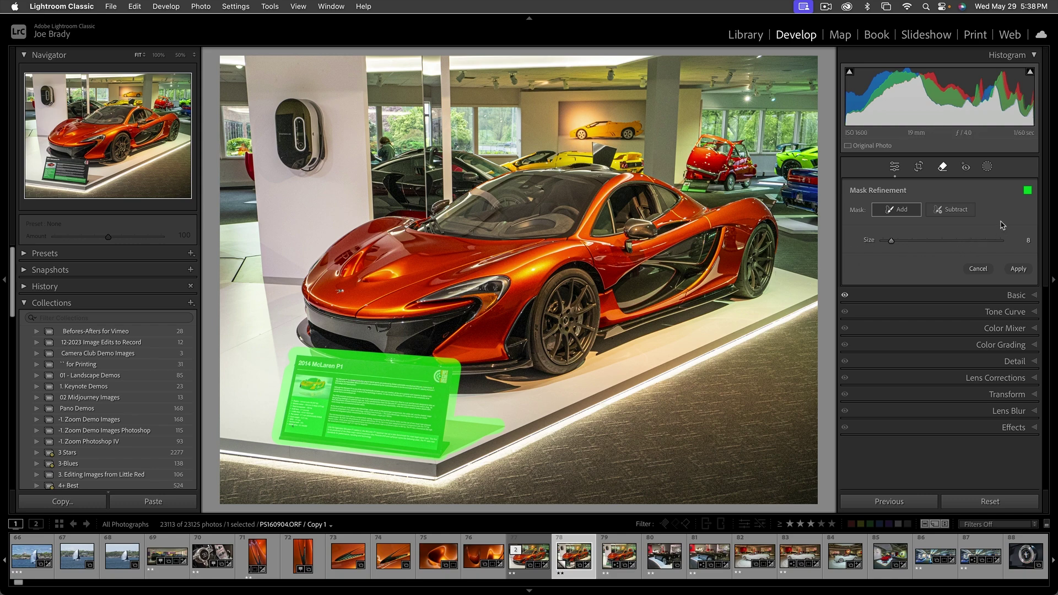
click(1017, 270)
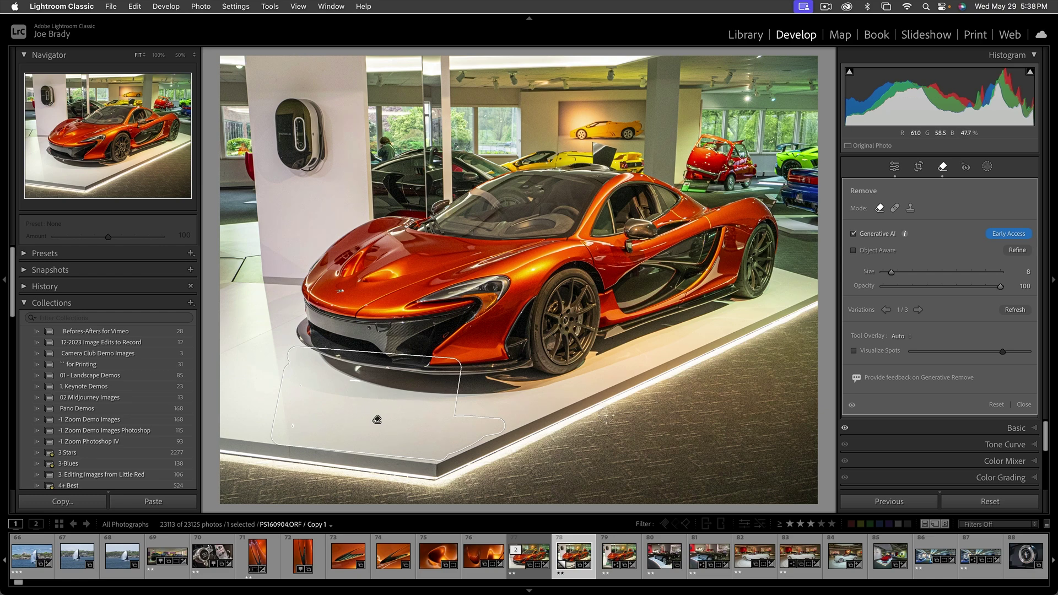
key(q)
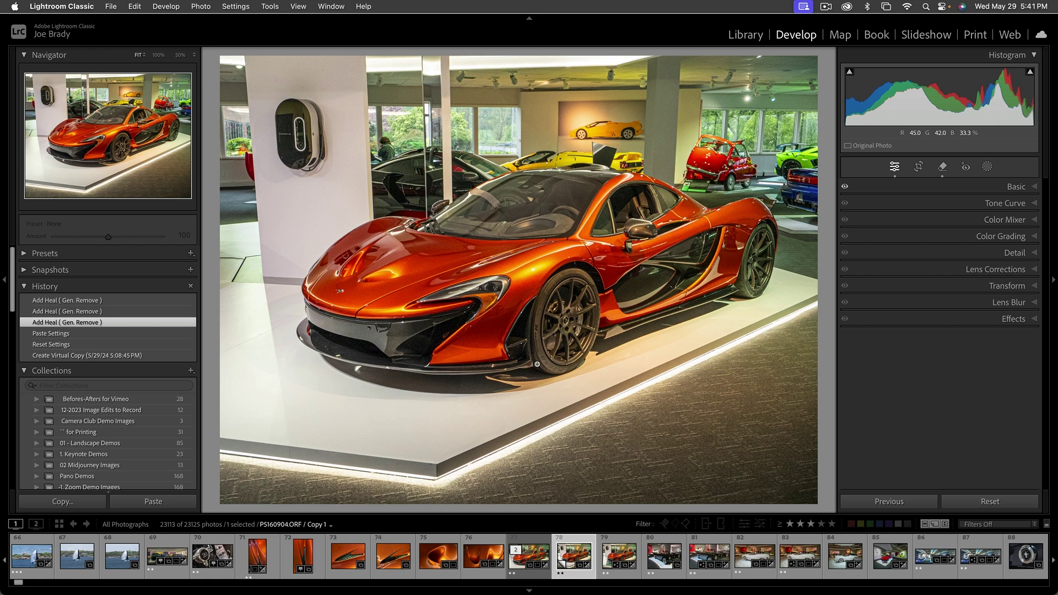
- Apply Lens Blur to the photo with a blur amount of 84 and a bokeh boost of 62
click(1008, 302)
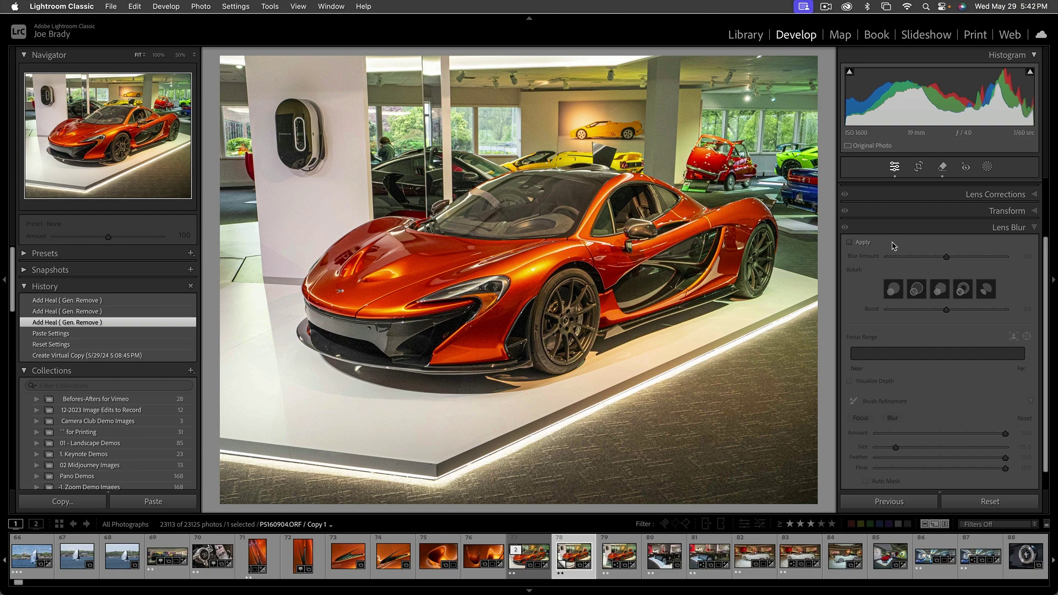
click(849, 243)
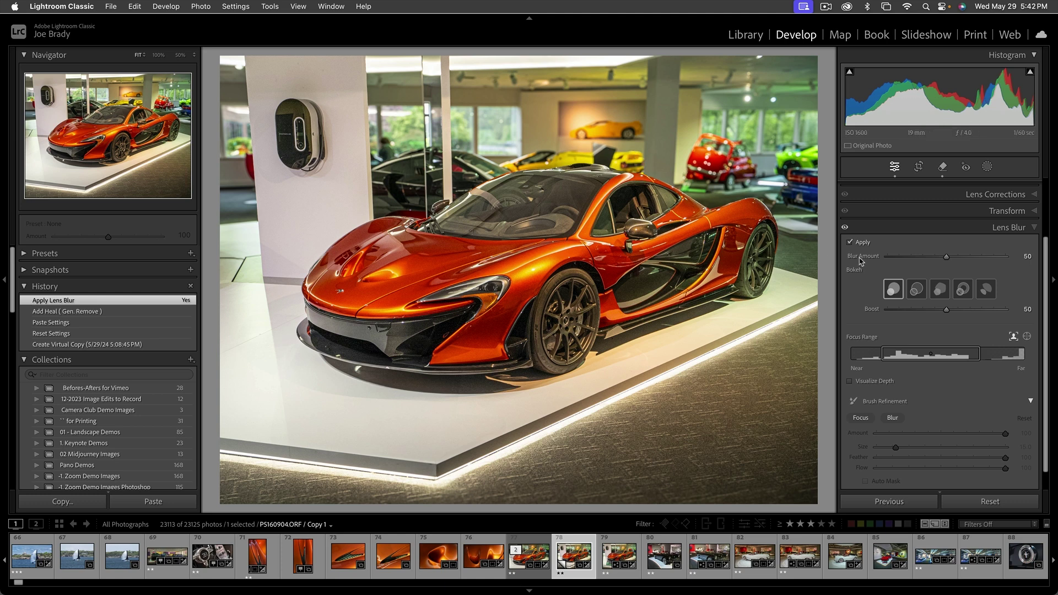
drag(981, 259, 987, 258)
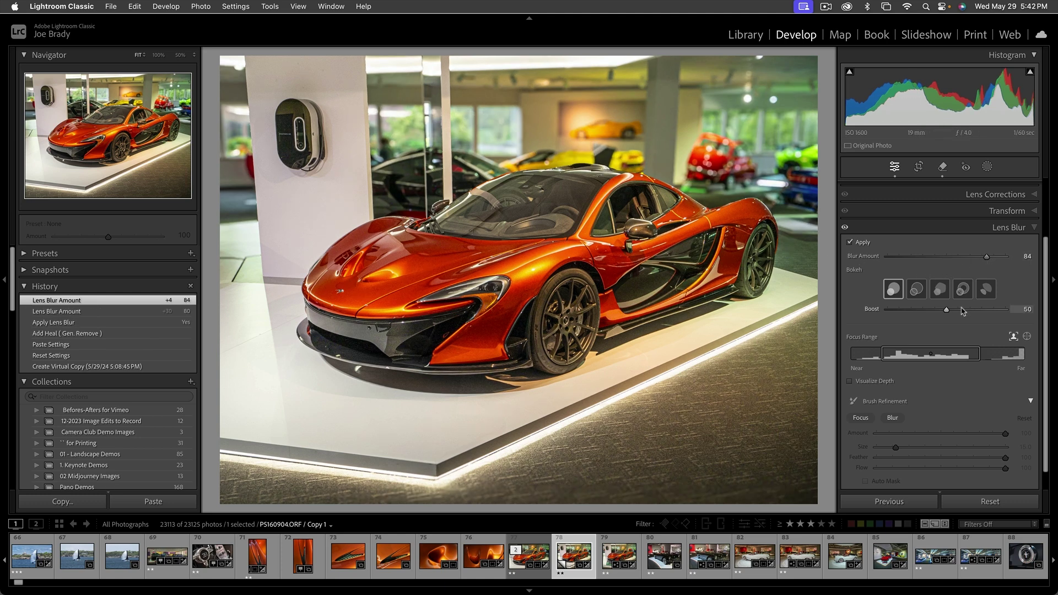
drag(961, 312, 961, 312)
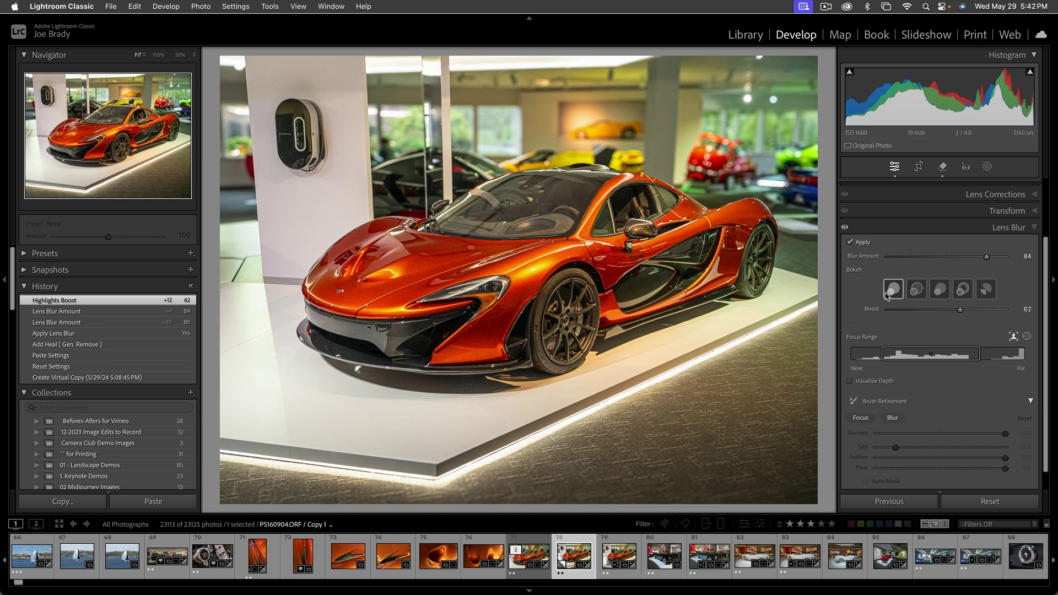
- Compare the Bubble, Ring and Cat Eye bokeh shapes and settle on 5-Blade
click(917, 290)
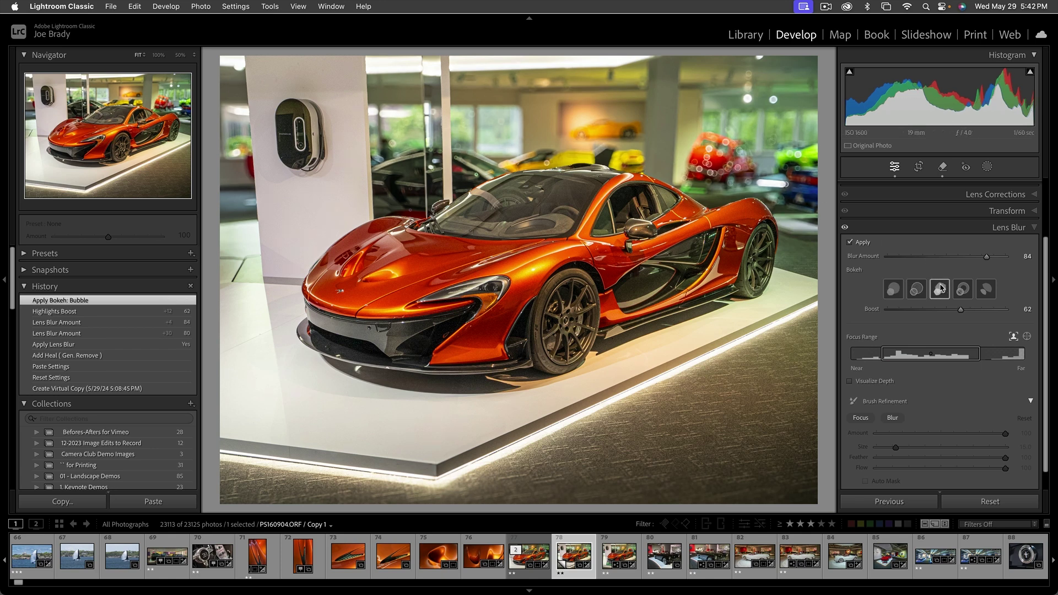
click(939, 289)
click(962, 291)
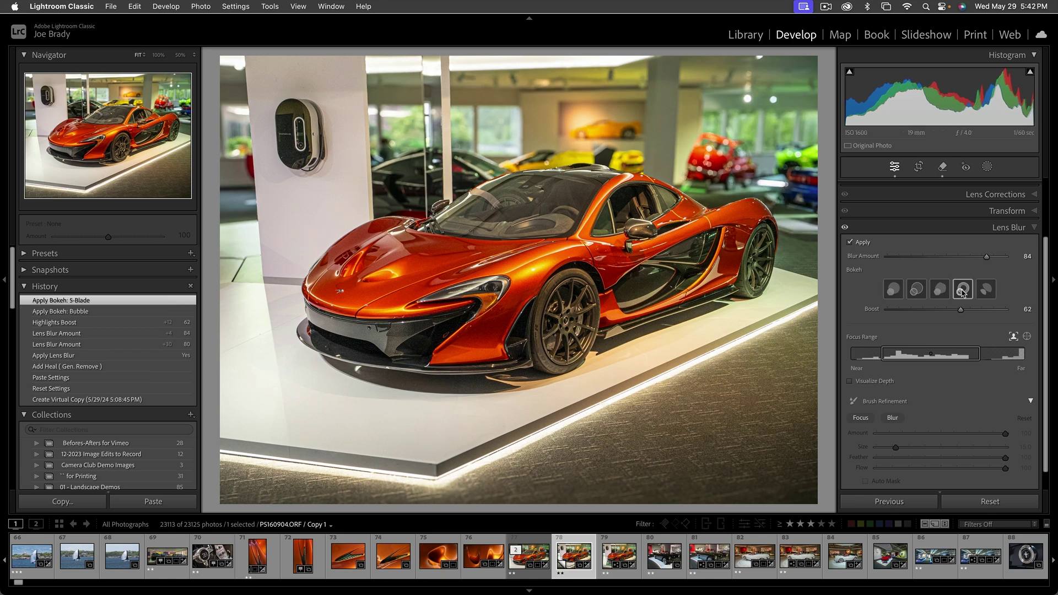
click(984, 292)
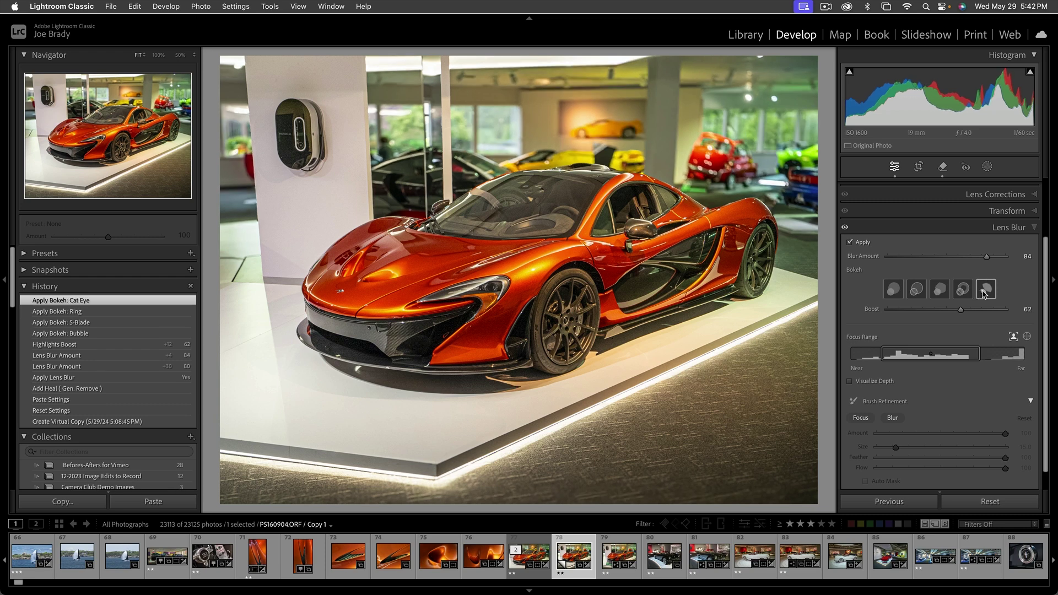
click(915, 290)
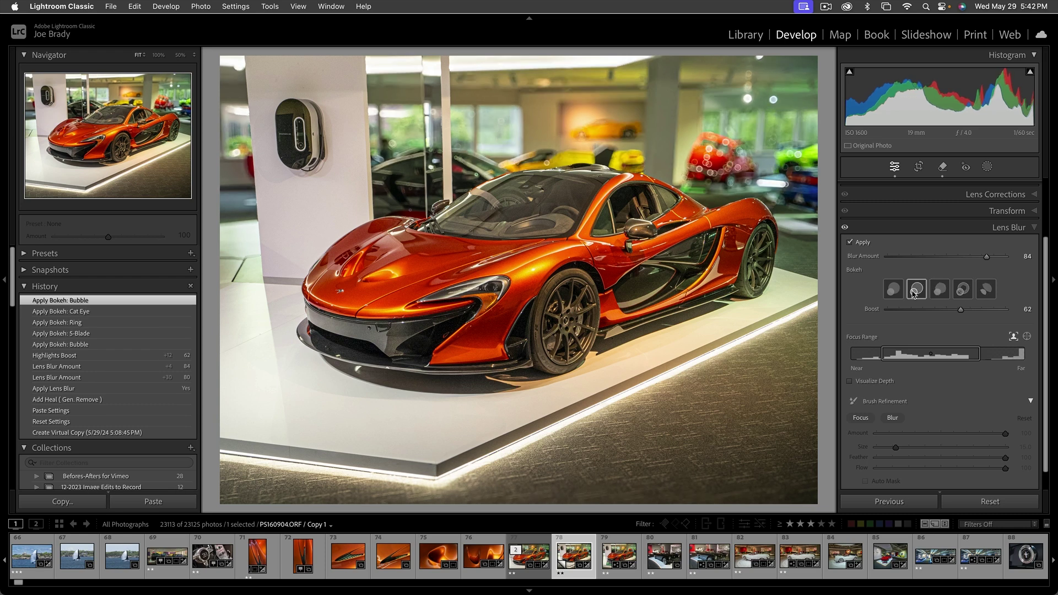
click(985, 289)
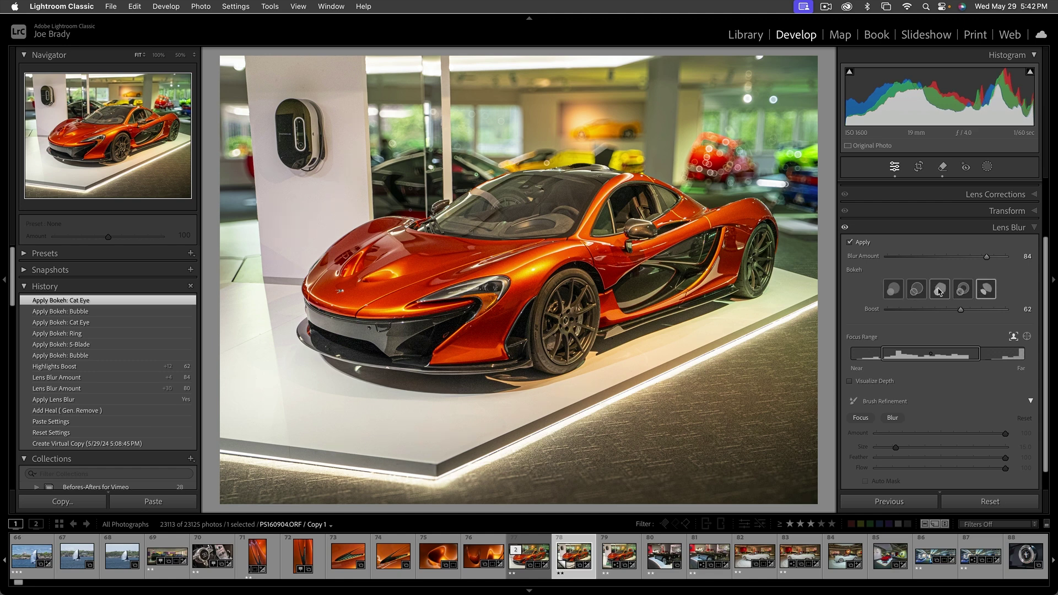
click(939, 290)
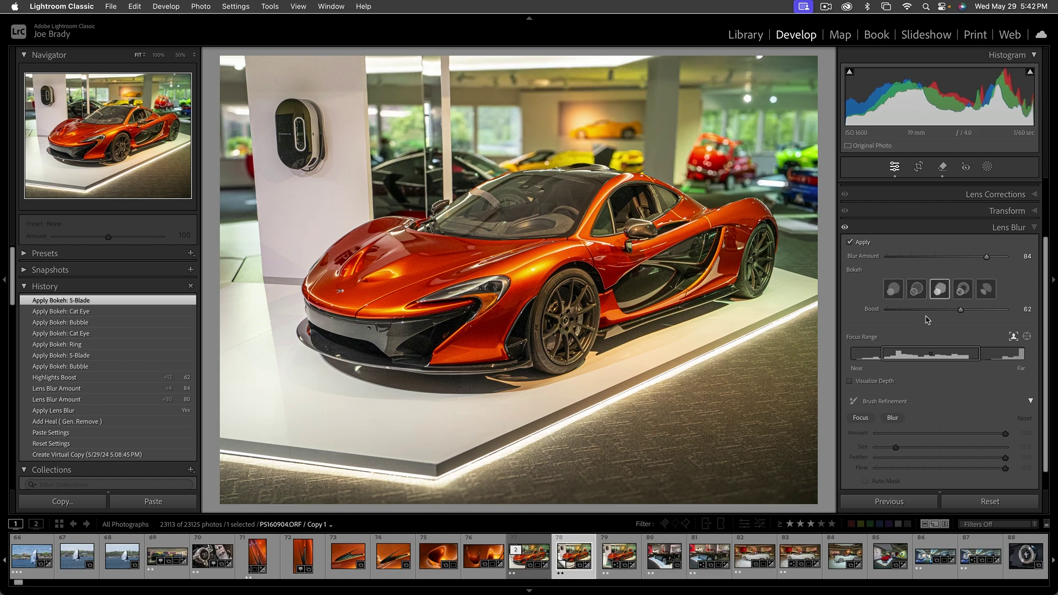
- Visualize the blur depth, narrow the focus range slightly around the orange car, and hide the depth overlay
click(850, 382)
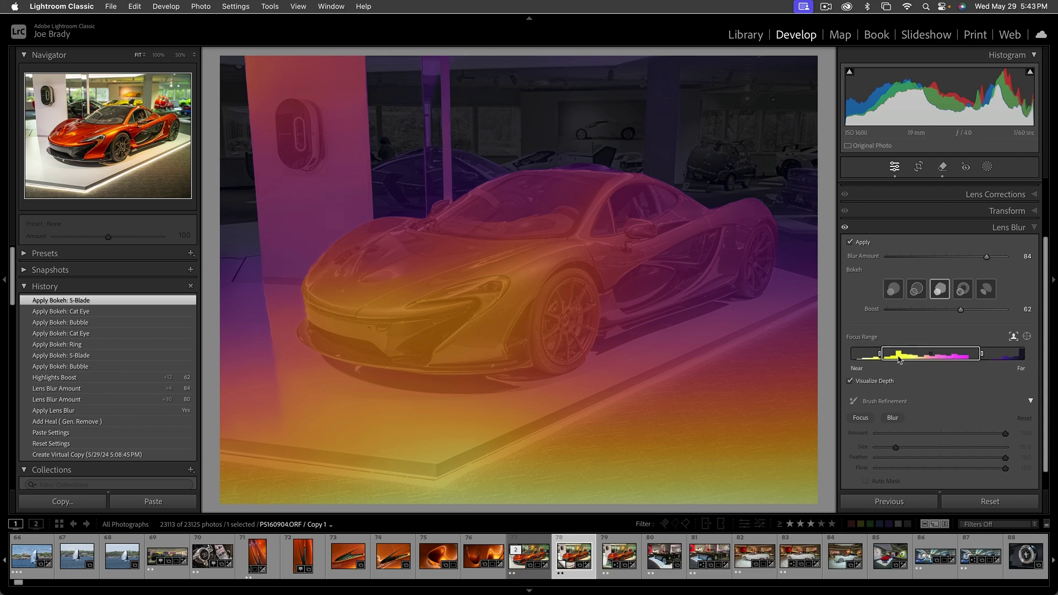
mouse_move(880, 356)
mouse_down()
mouse_move(923, 354)
mouse_move(885, 354)
mouse_up()
mouse_move(971, 359)
mouse_down()
mouse_move(937, 357)
mouse_move(955, 354)
mouse_up()
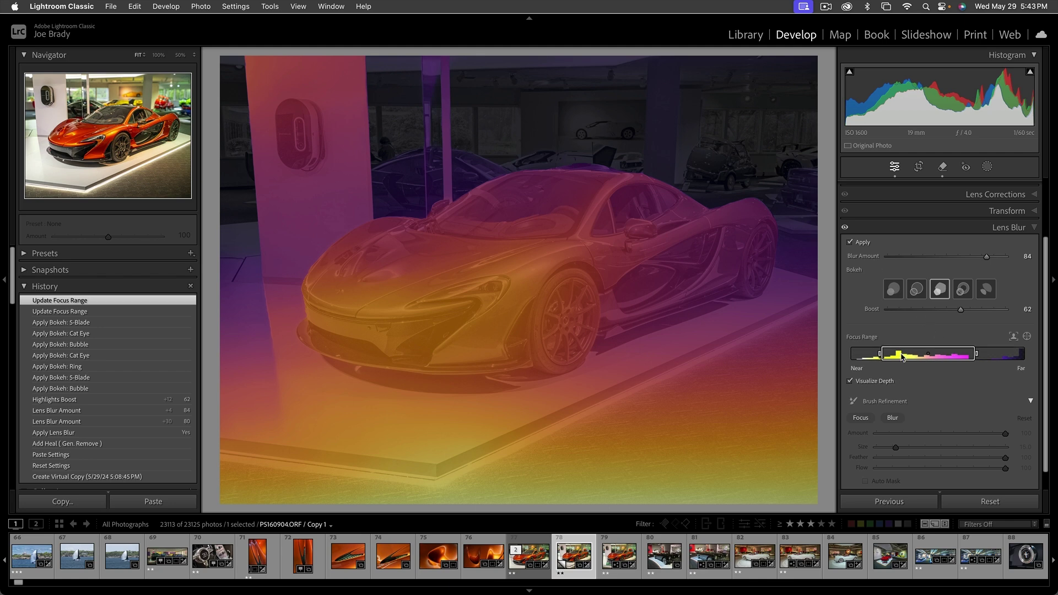
click(851, 381)
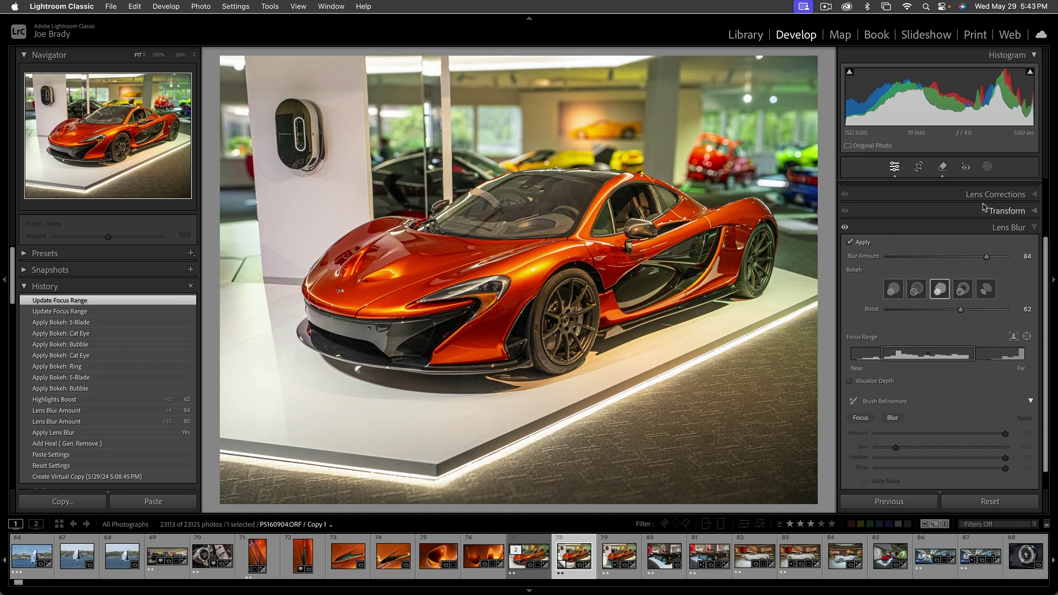
- Create a subject mask of the car and add a linear gradient covering the floor, fading from the front wheel up to the windshield
click(987, 167)
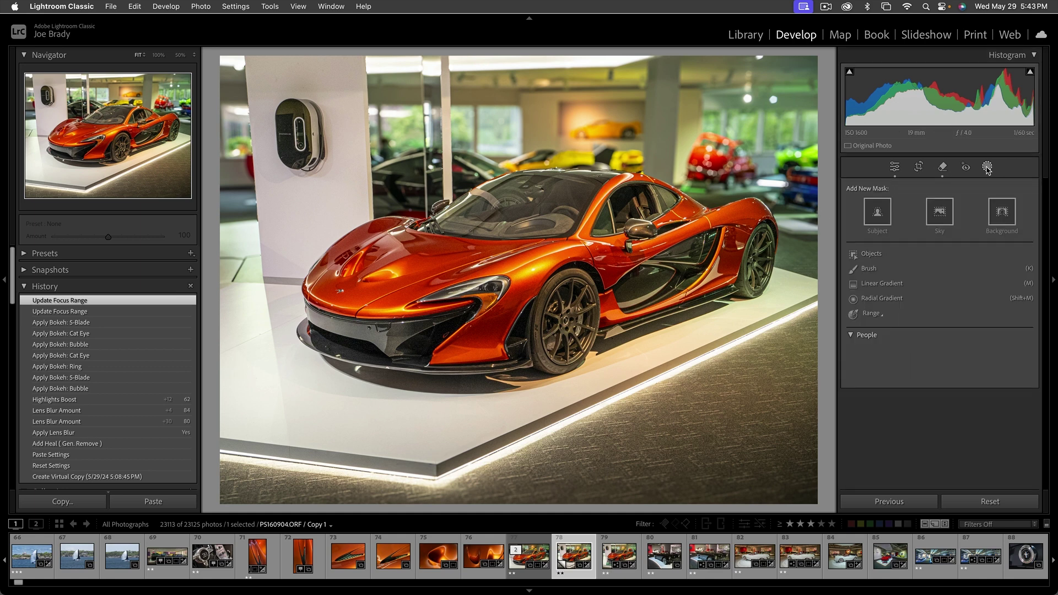
click(883, 209)
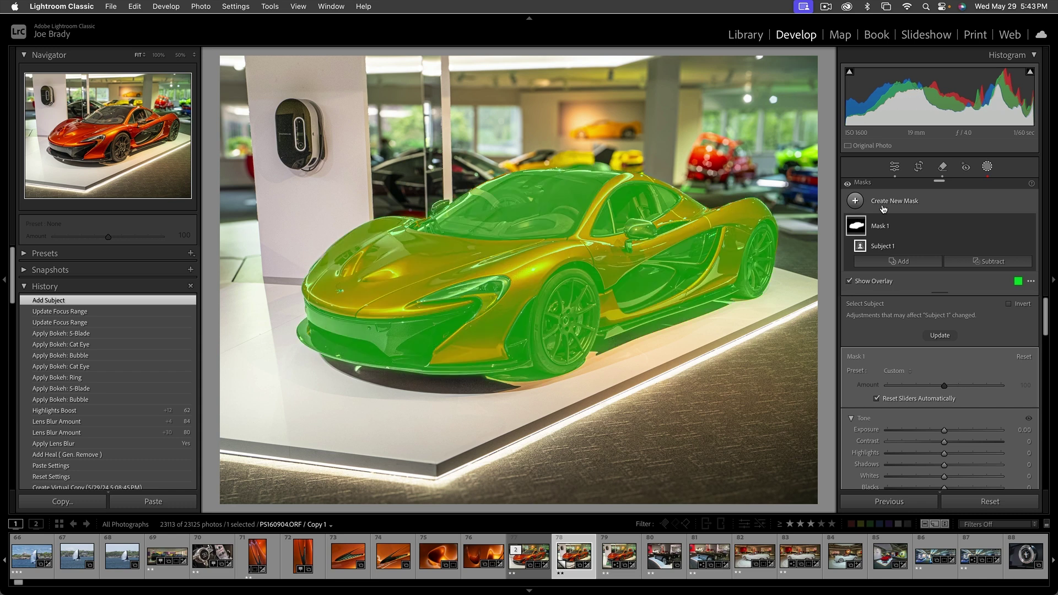
click(894, 263)
click(895, 380)
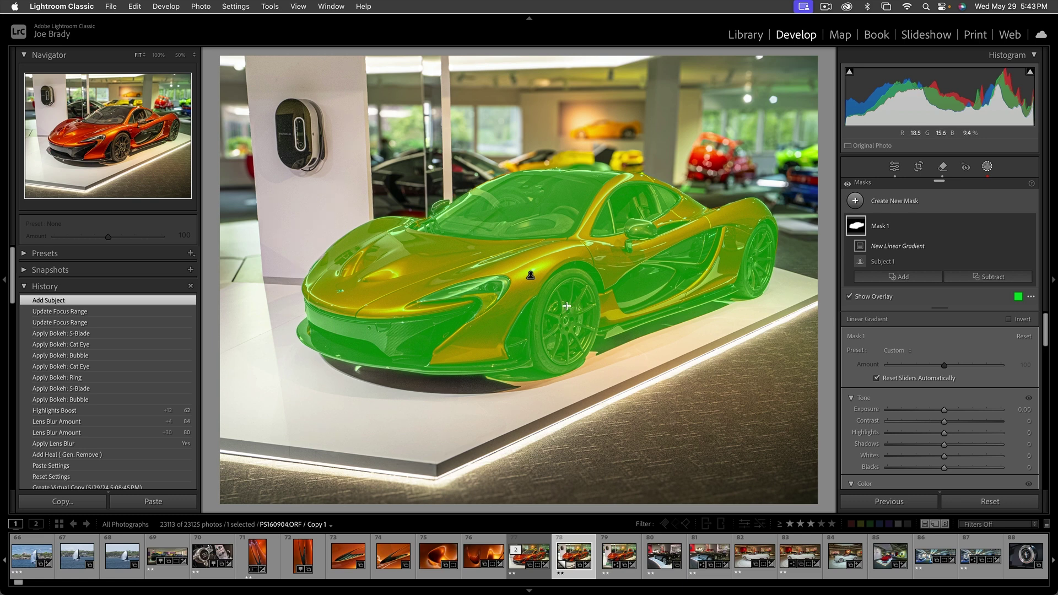
drag(568, 306, 571, 217)
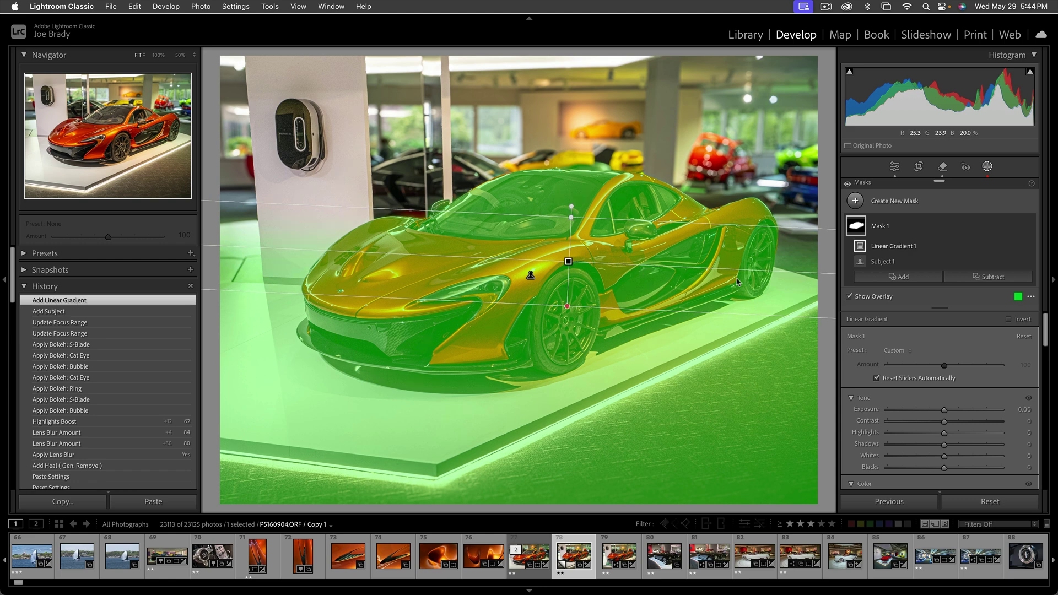
- Invert the mask so it targets the background behind the car, and set its exposure to -0.64
mouse_move(1019, 228)
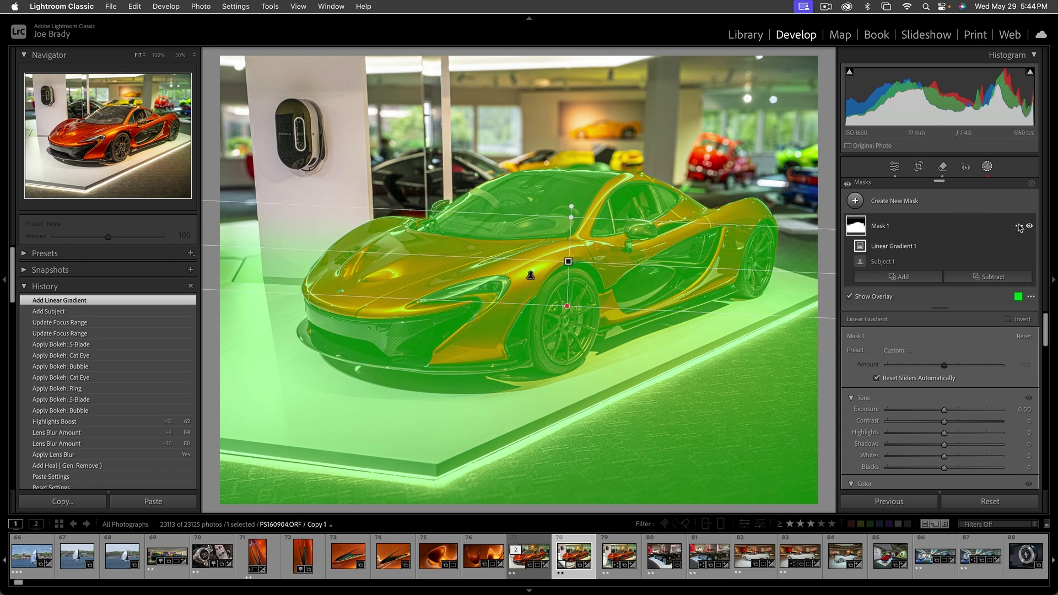
click(1019, 228)
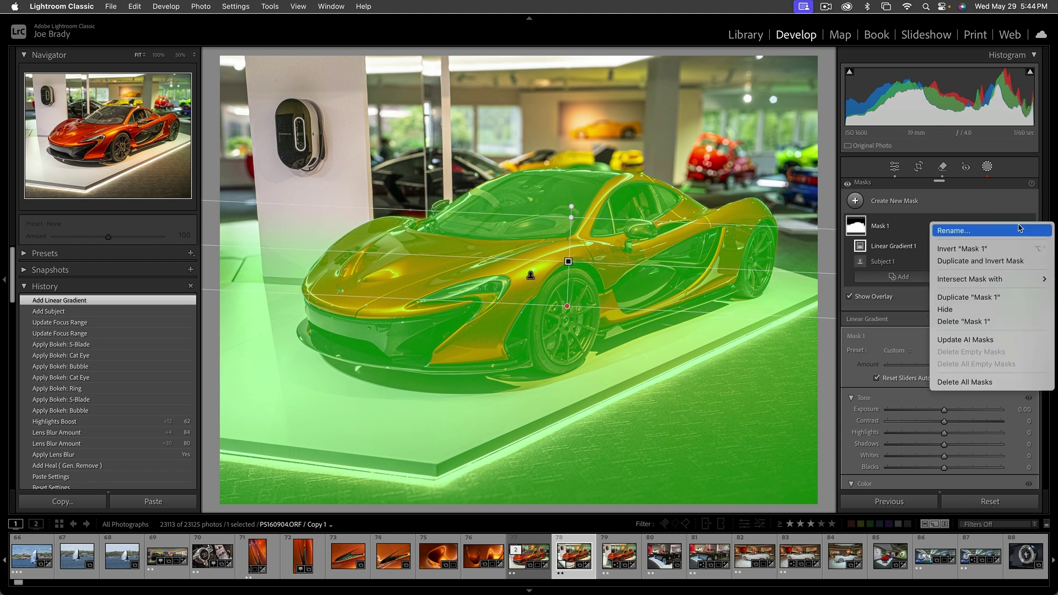
click(993, 251)
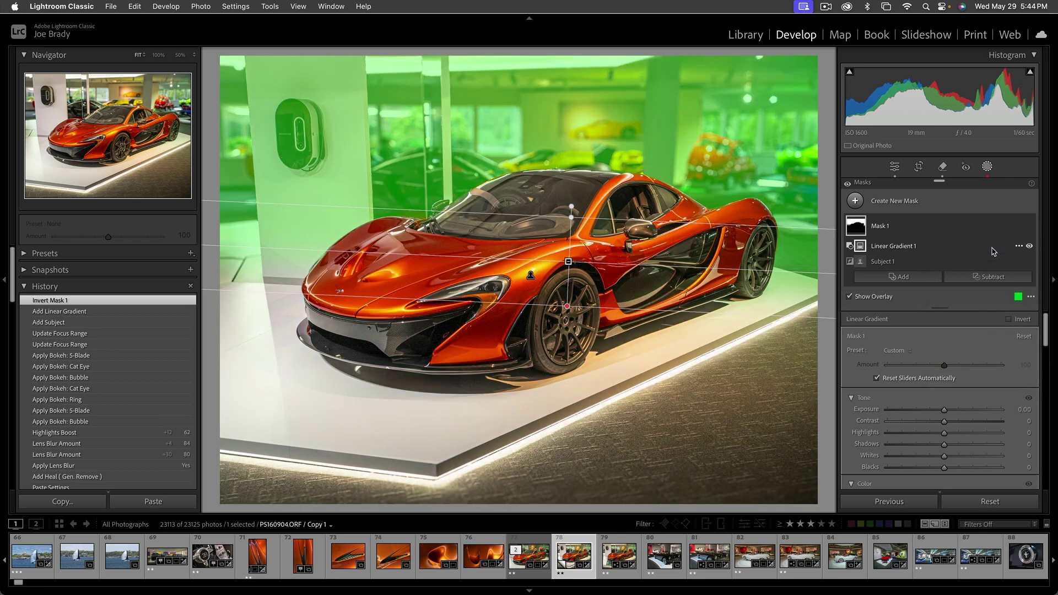
drag(944, 412, 935, 412)
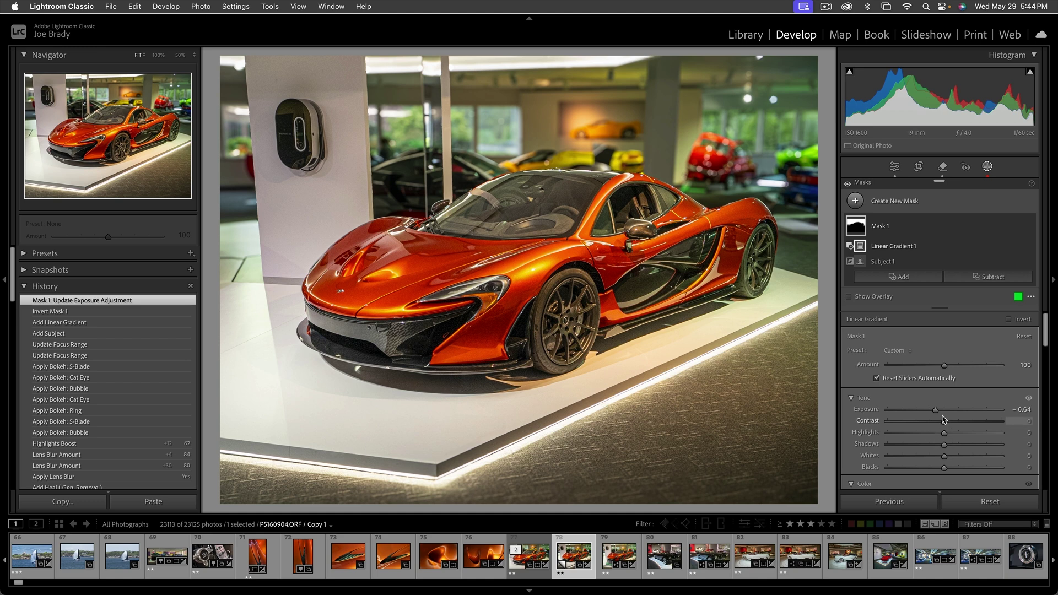
- Lower the background mask's highlights to -23 and finish masking
drag(930, 435, 931, 435)
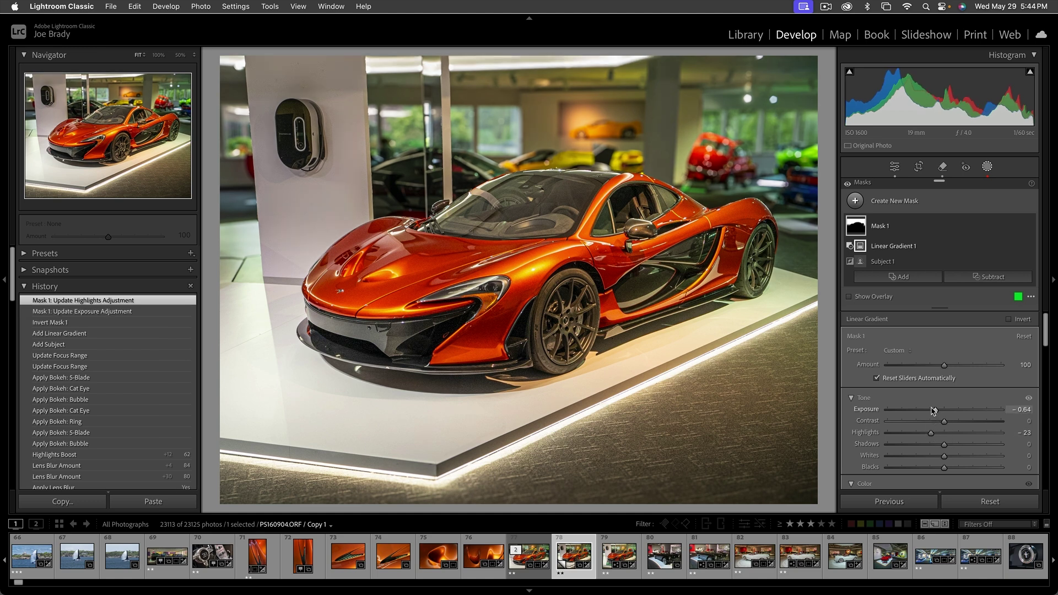
click(813, 397)
key(shift+w)
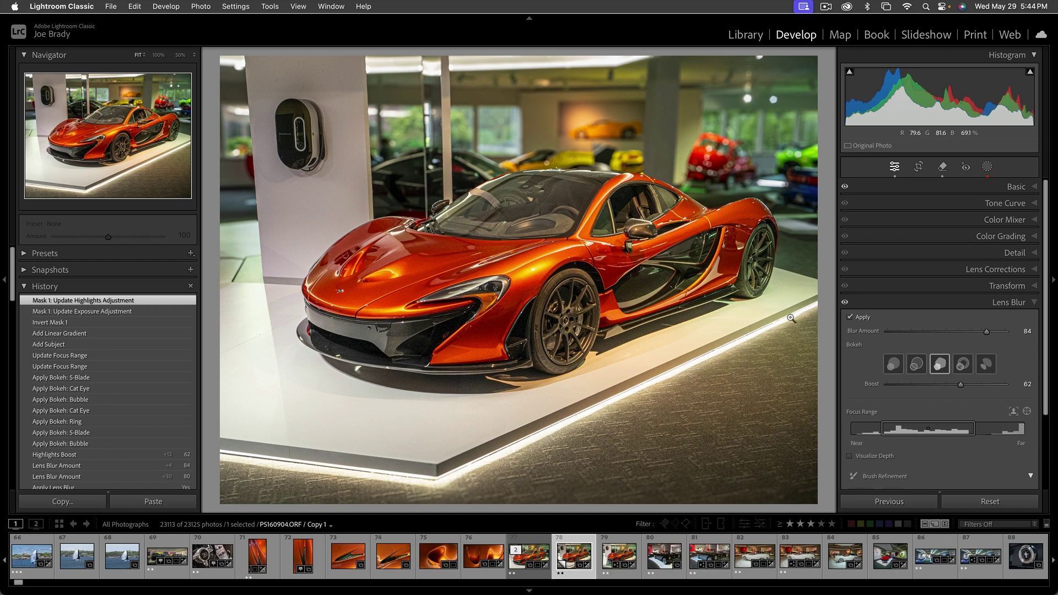
- Correct the photo's perspective with a Horizontal transform of +24 and an X Offset of -10.0
click(1008, 287)
click(942, 375)
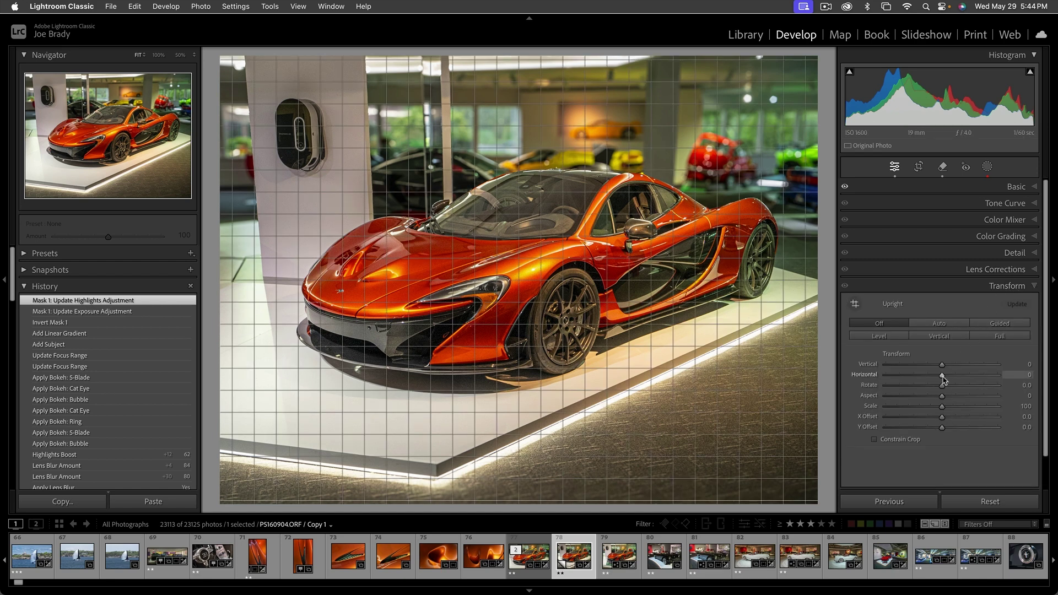
drag(942, 379, 956, 377)
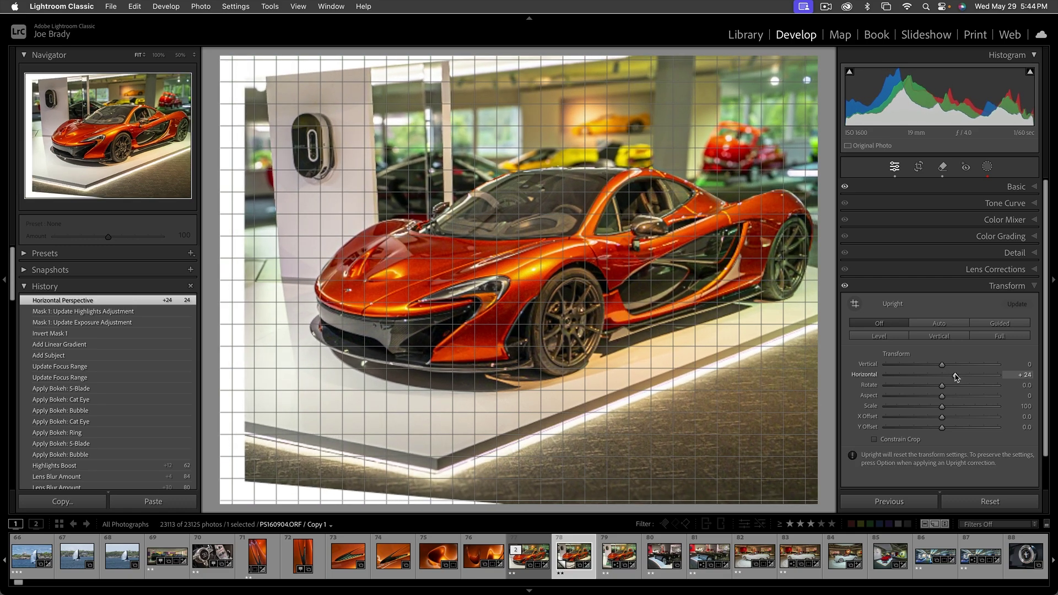
drag(943, 419, 935, 418)
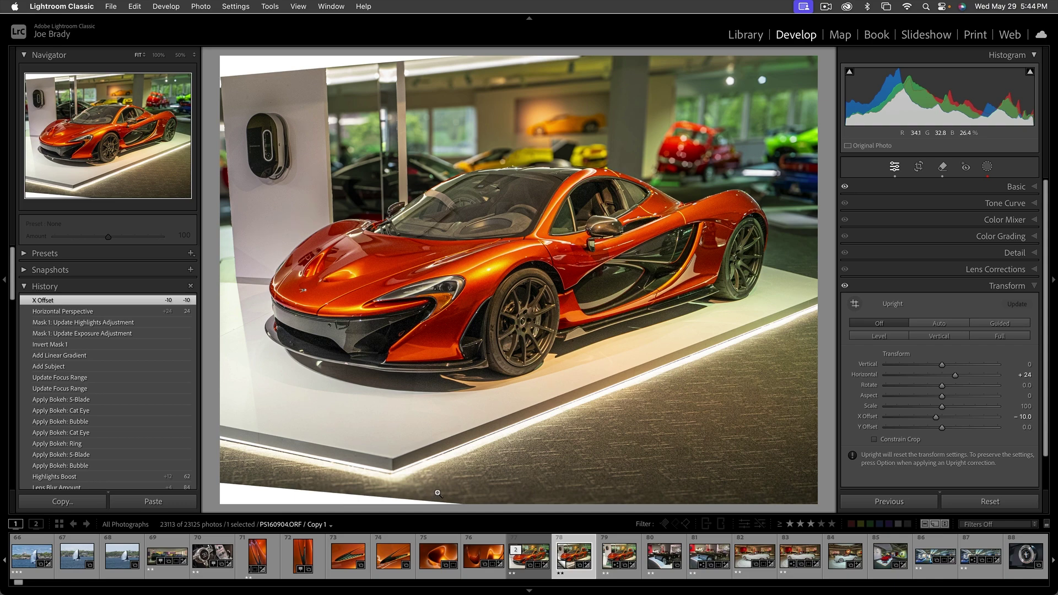
- Crop the photo's upper and lower edges inward to cut off the white wedges left by the transform
key(r)
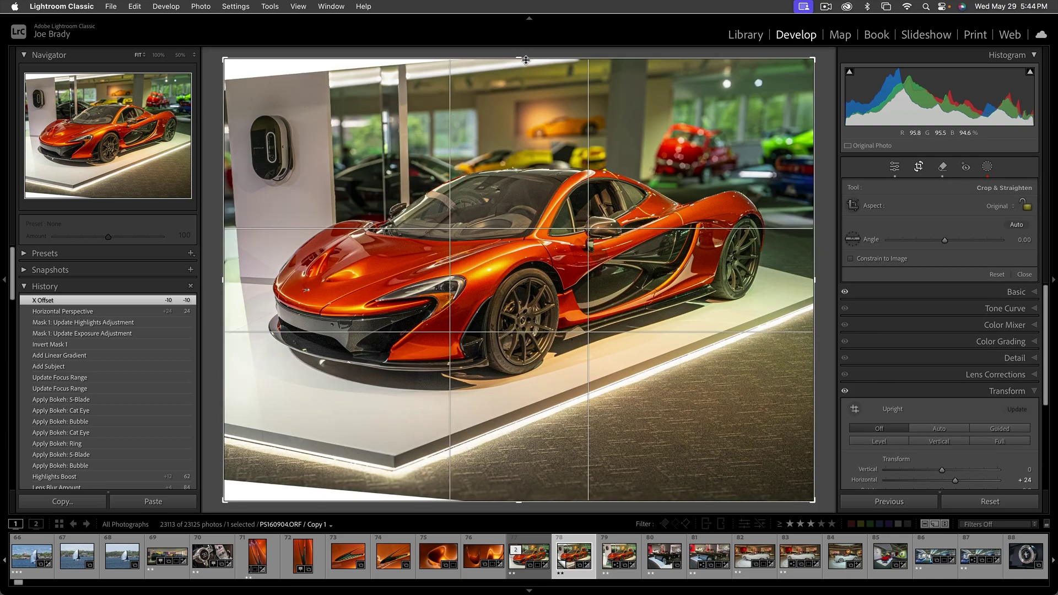
drag(525, 60, 525, 89)
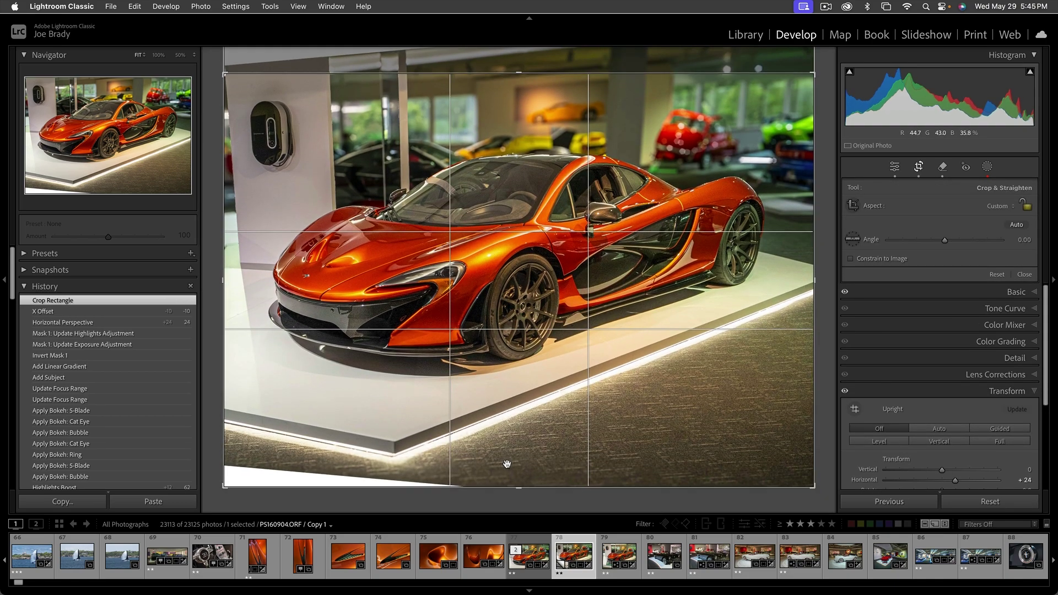
drag(515, 487, 516, 472)
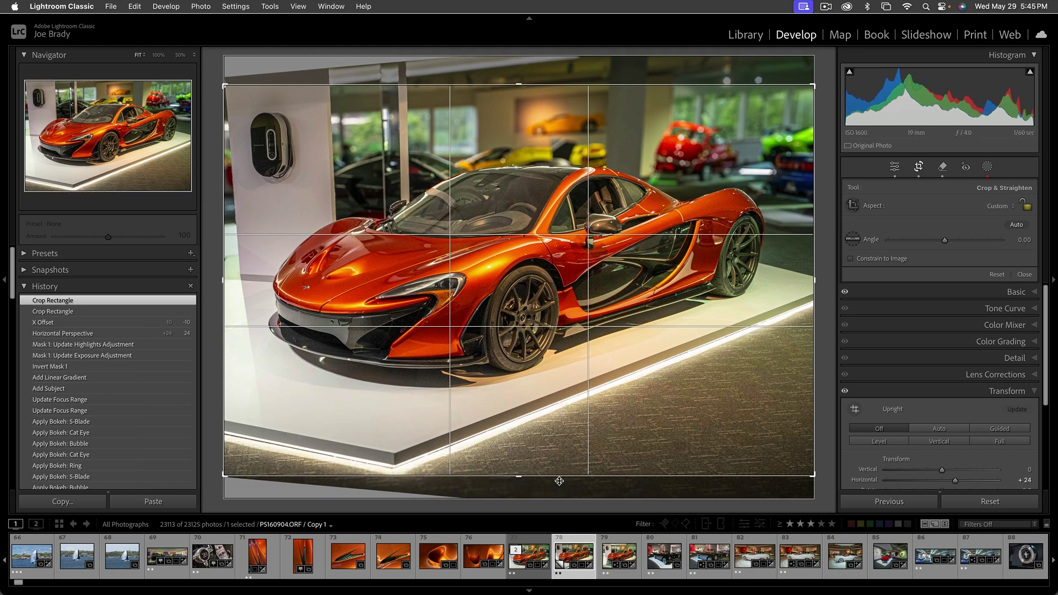
drag(516, 84, 520, 81)
key(Return)
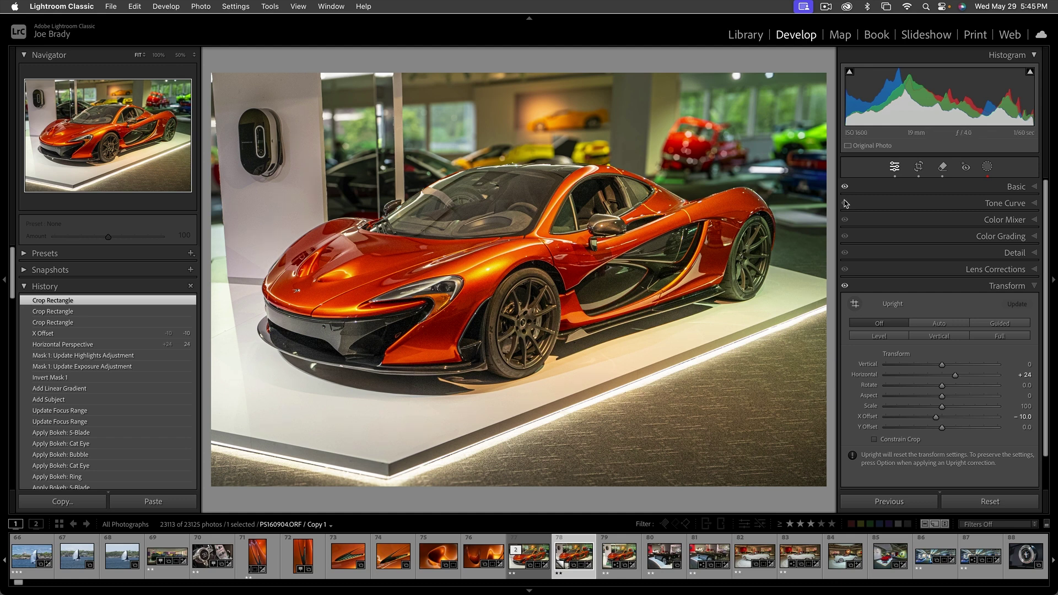
- Try to remove the black charger from the white wall with Generative AI removal, then repeat it over the leftover shape
click(942, 167)
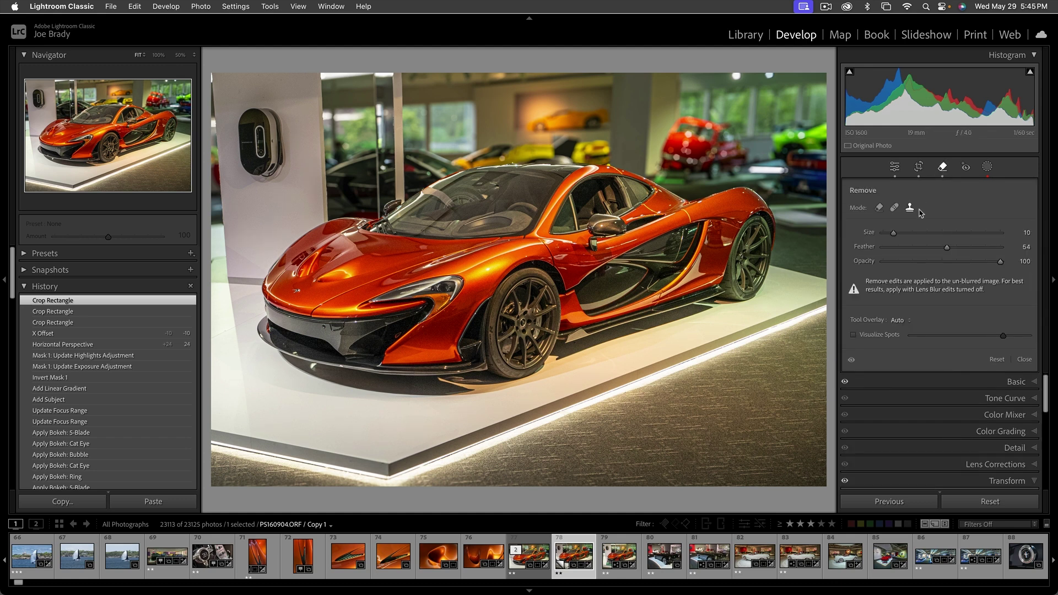
click(879, 208)
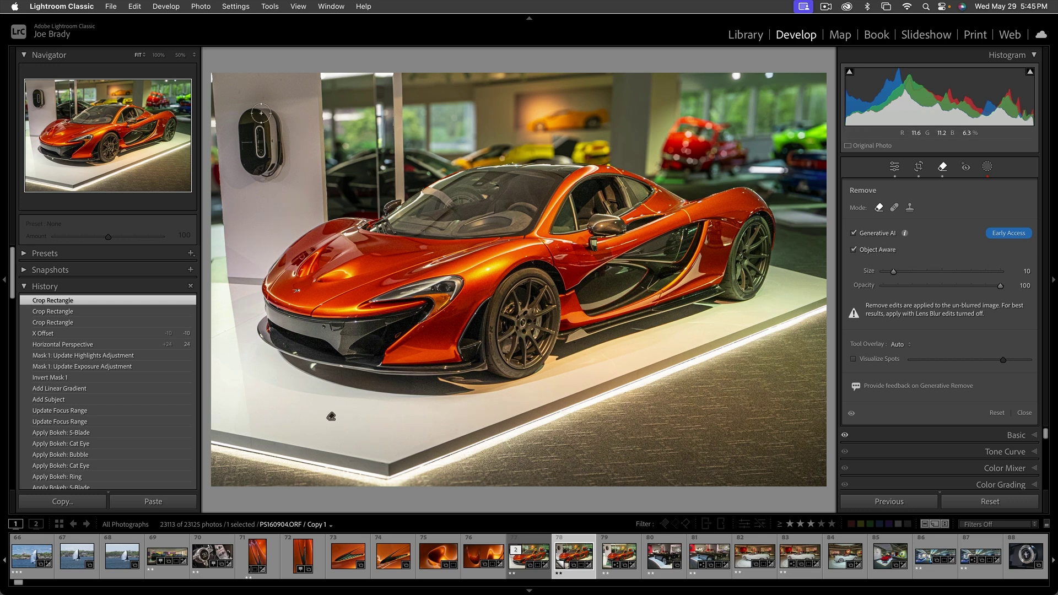
mouse_move(254, 113)
mouse_down()
mouse_move(233, 129)
mouse_move(232, 166)
mouse_move(265, 186)
mouse_move(279, 113)
mouse_move(258, 104)
mouse_up()
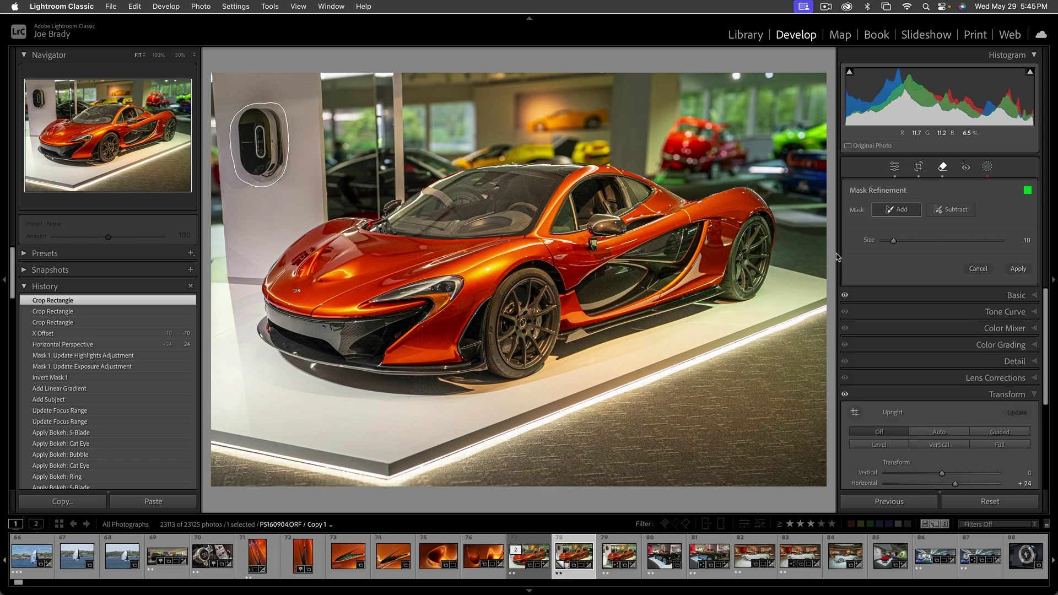
click(1017, 269)
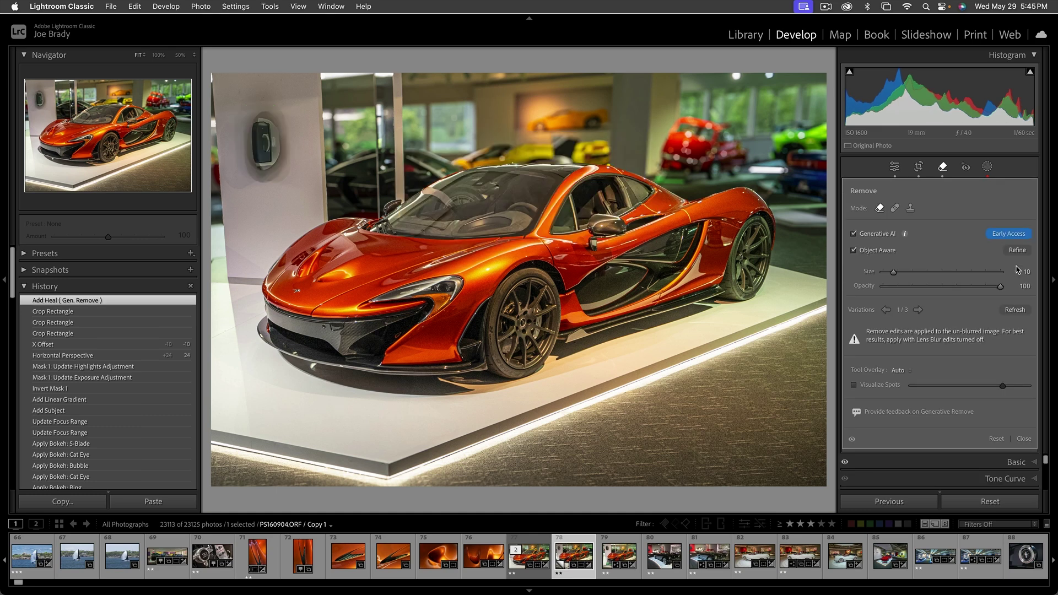
mouse_move(262, 135)
mouse_down()
mouse_move(264, 195)
mouse_move(270, 108)
mouse_move(287, 165)
mouse_move(281, 190)
mouse_move(250, 115)
mouse_move(246, 168)
mouse_move(268, 176)
mouse_move(274, 117)
mouse_move(256, 123)
mouse_move(259, 182)
mouse_move(278, 193)
mouse_up()
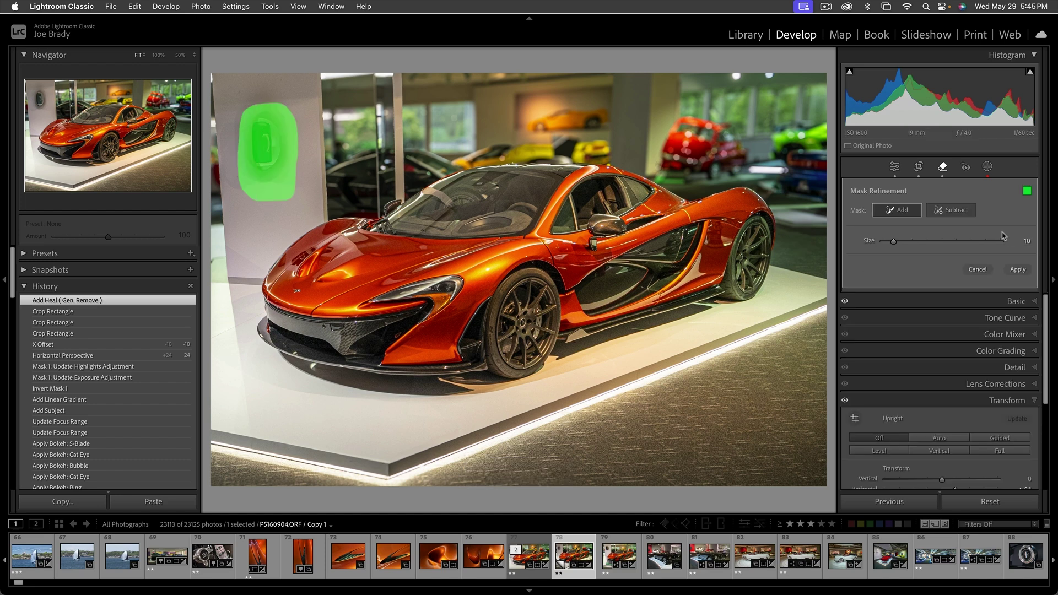
click(1017, 270)
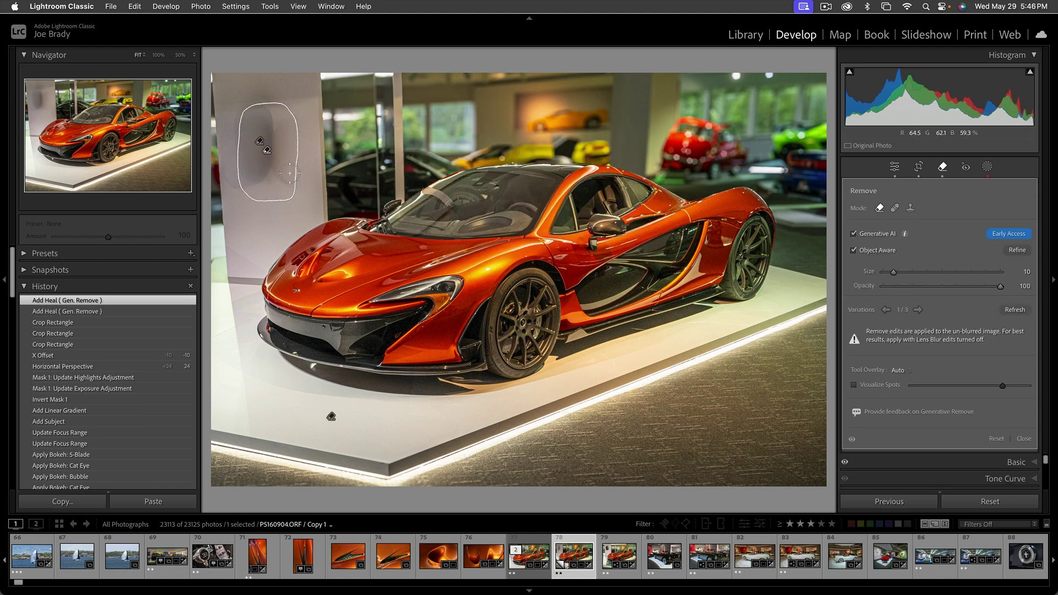
- Revert the history to the last crop, discarding both generative removals, and leave the Remove tool
click(66, 356)
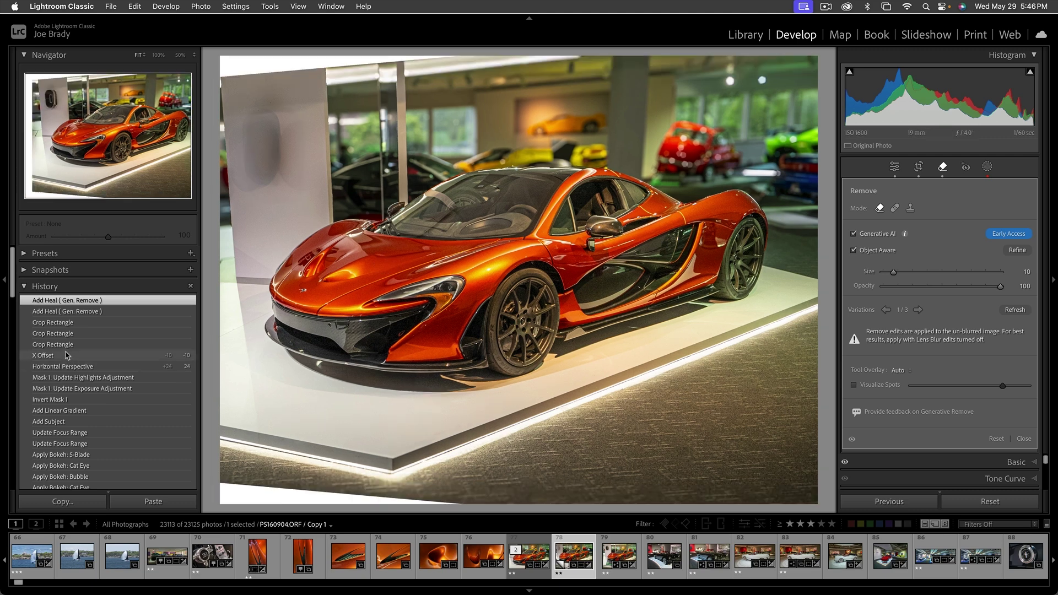
click(63, 324)
click(64, 323)
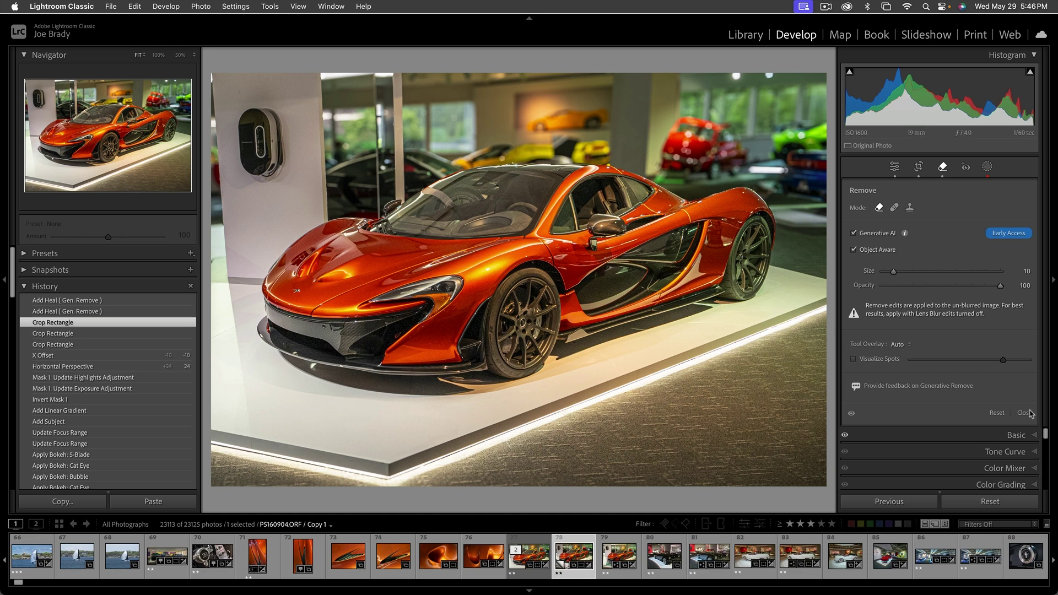
click(1034, 436)
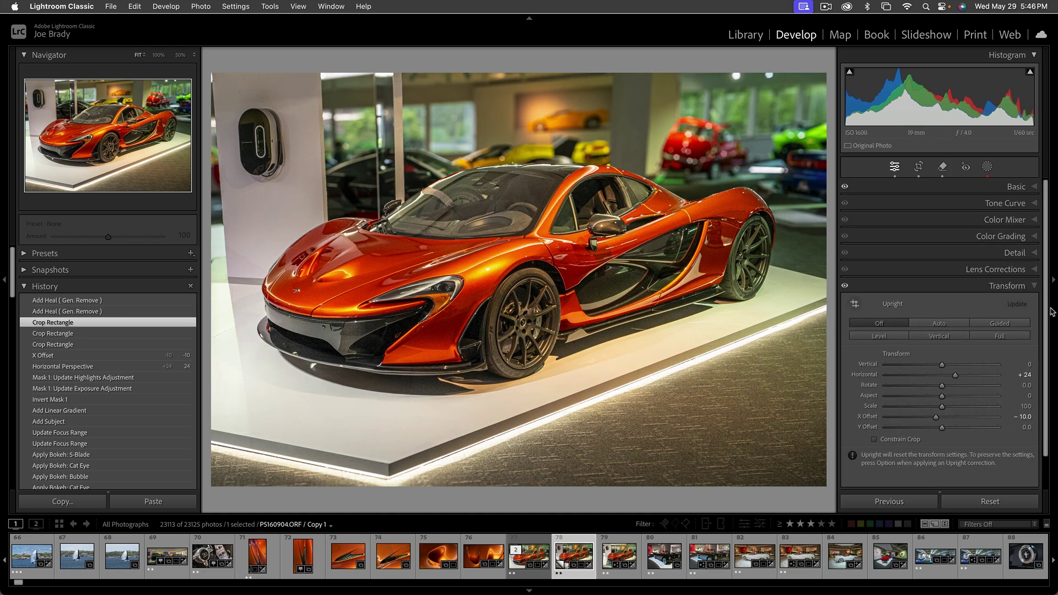
- Add a post-crop vignette with an amount of -12
scroll(1049, 466, down, 2)
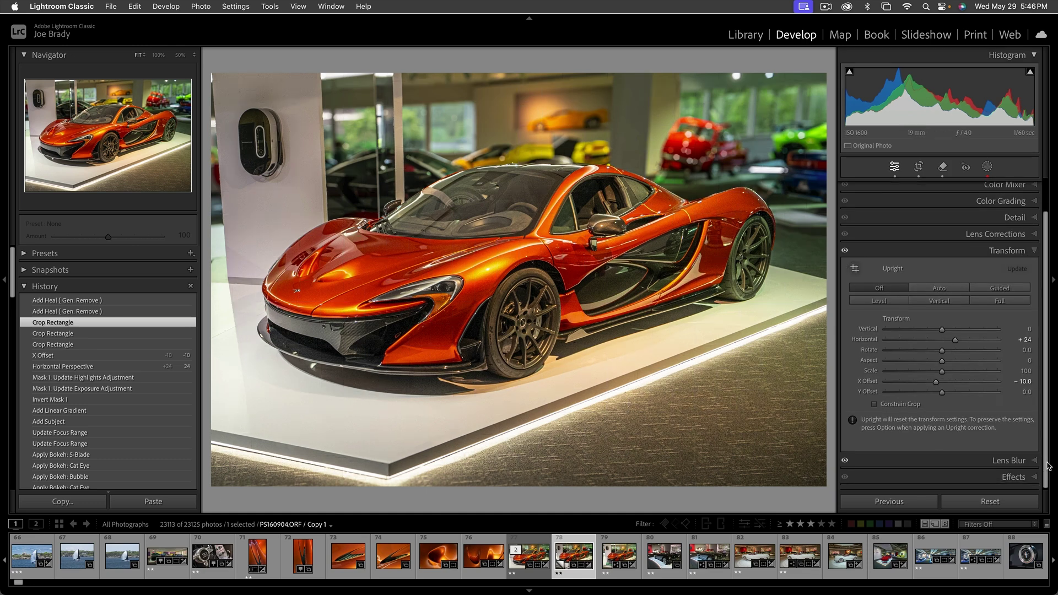
click(1015, 478)
drag(941, 355, 937, 357)
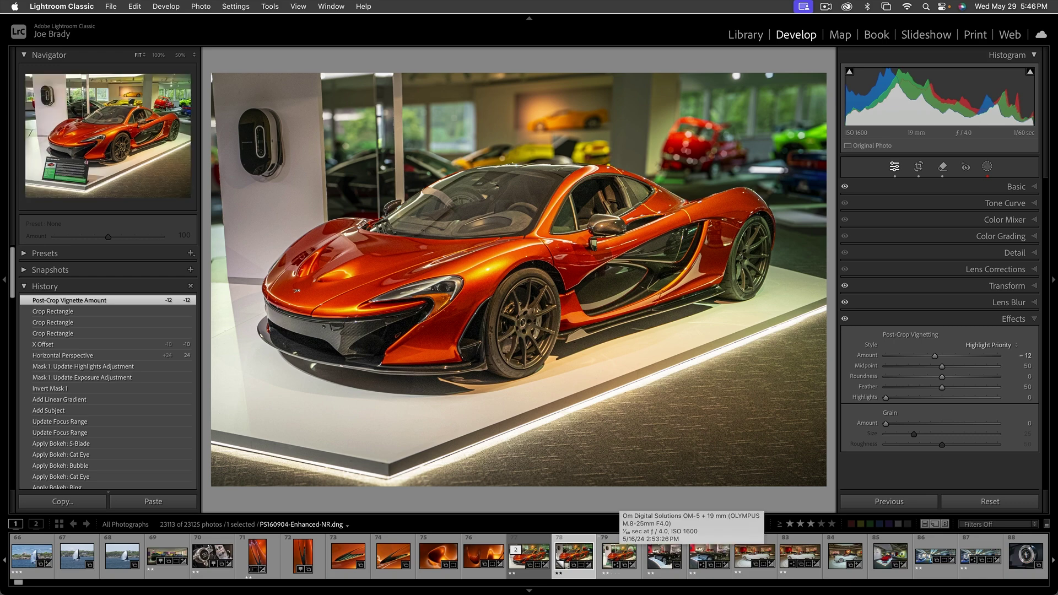
- Select the edited copy together with the original photo and compare the two in full screen
super+click(620, 557)
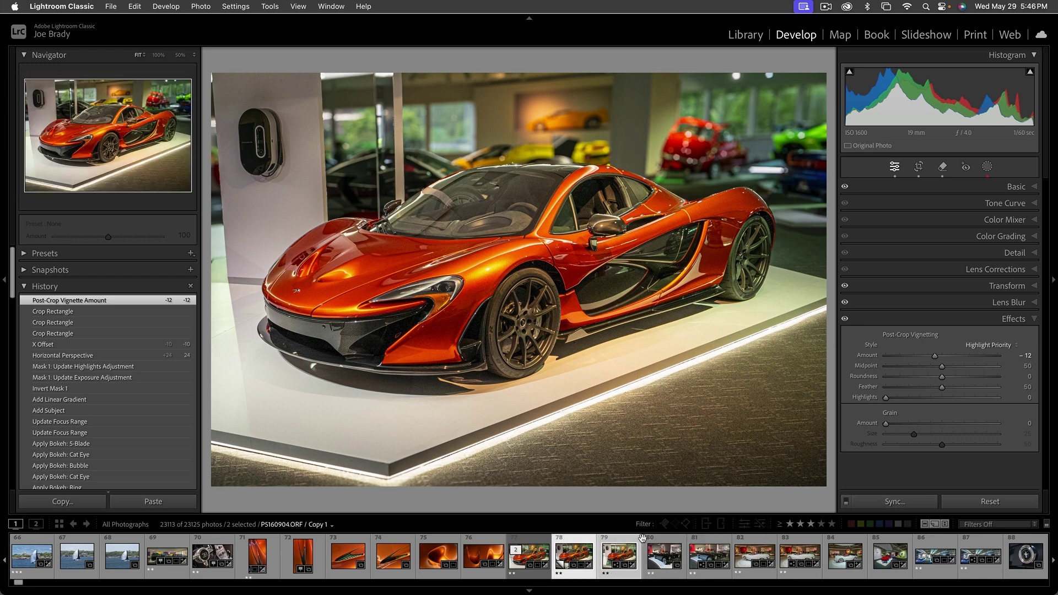
key(f)
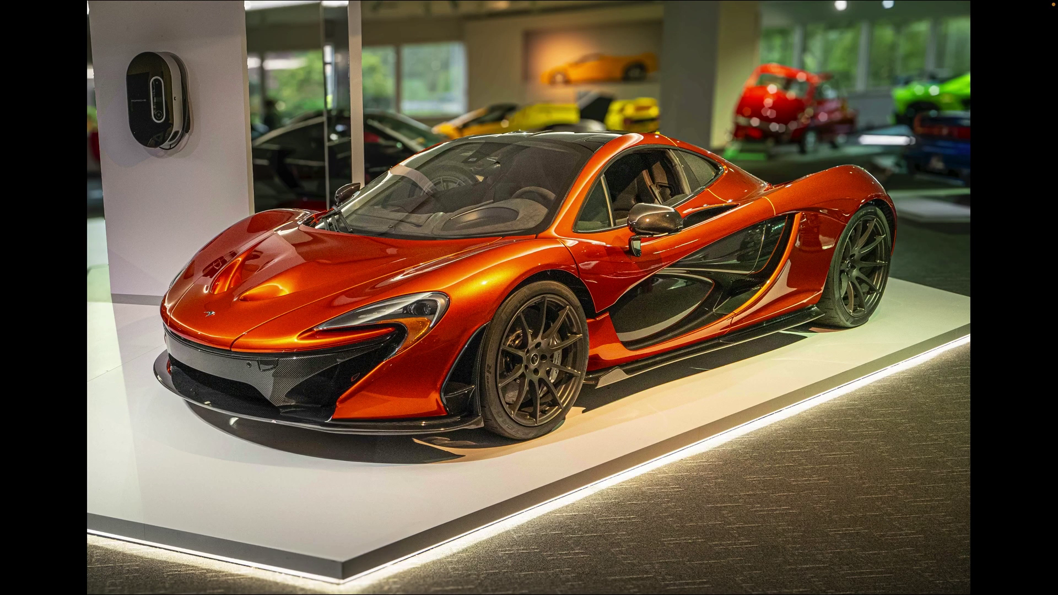
key(Right)
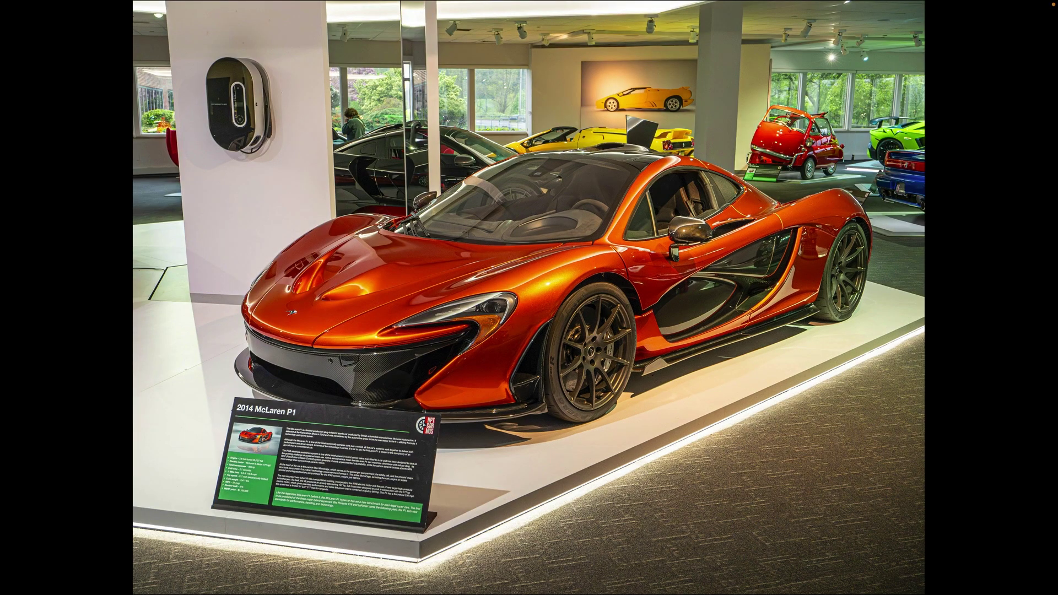
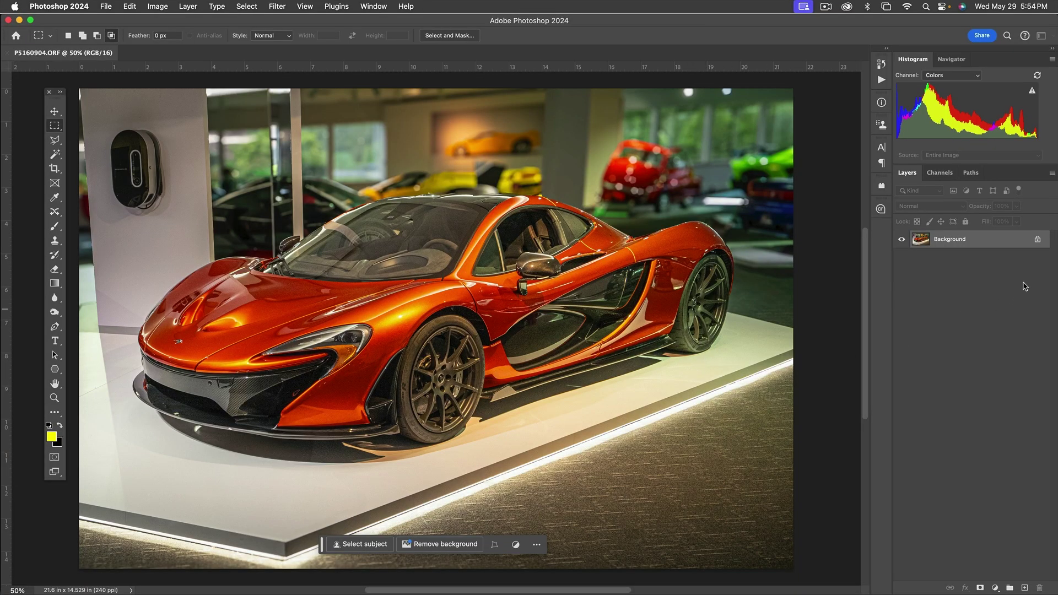
- In Photoshop, duplicate the background layer and extend the canvas slightly below the floor using Generative Expand without a prompt
key(super+j)
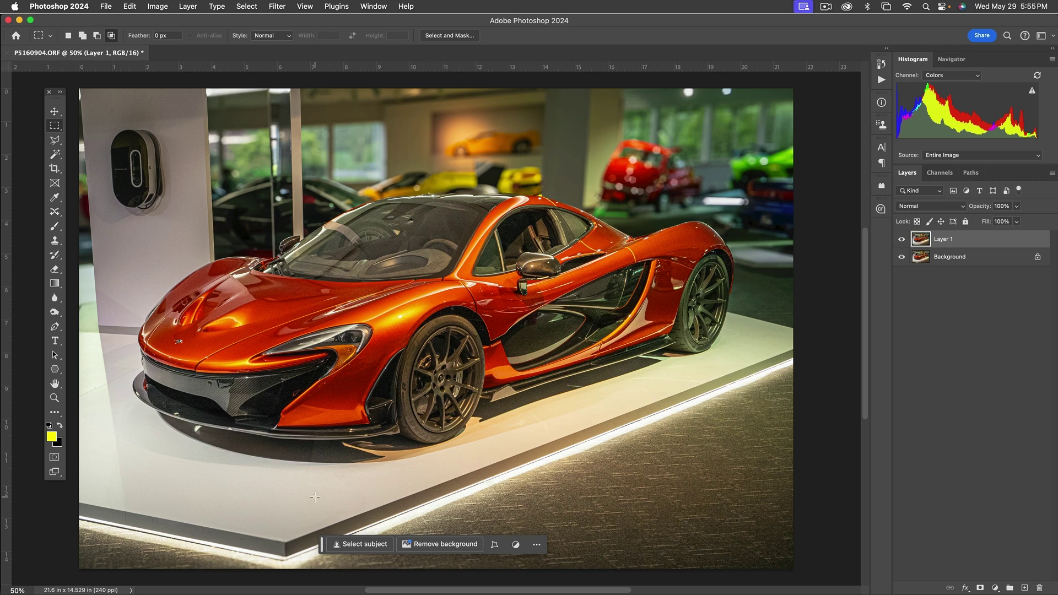
key(c)
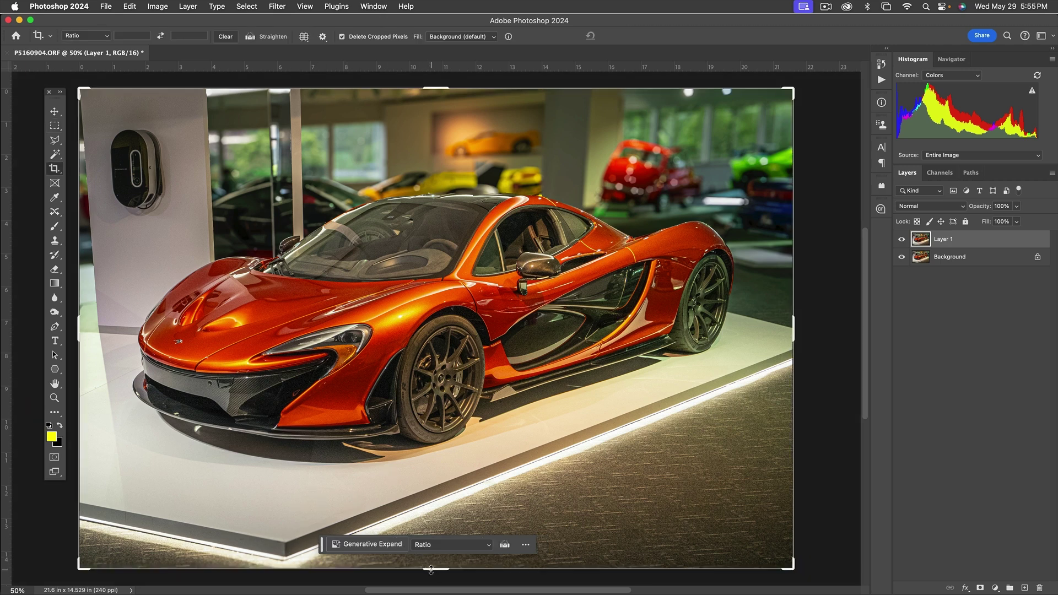
drag(433, 571, 433, 580)
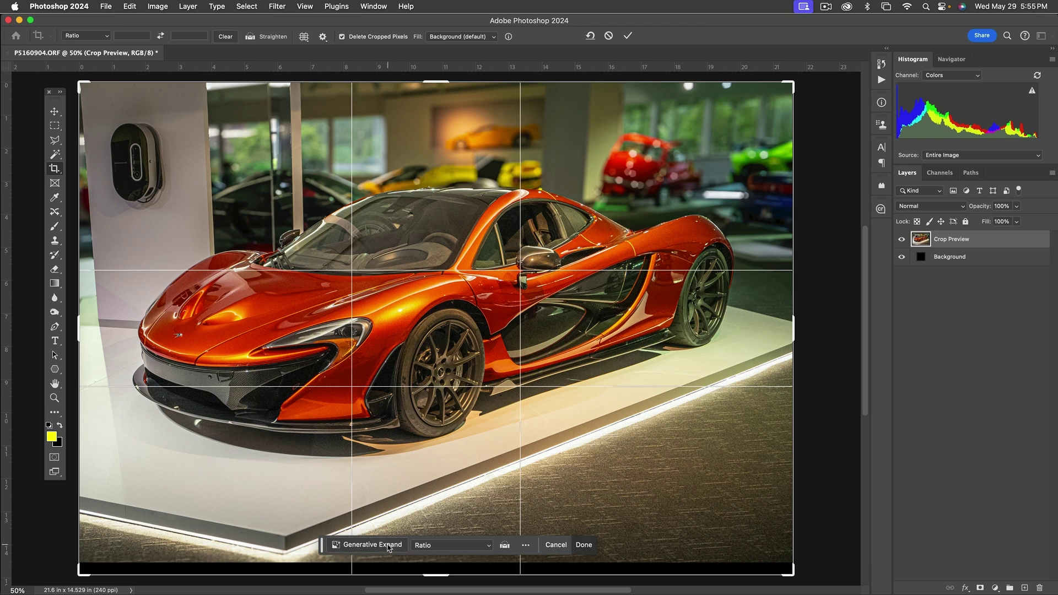
click(367, 545)
click(562, 544)
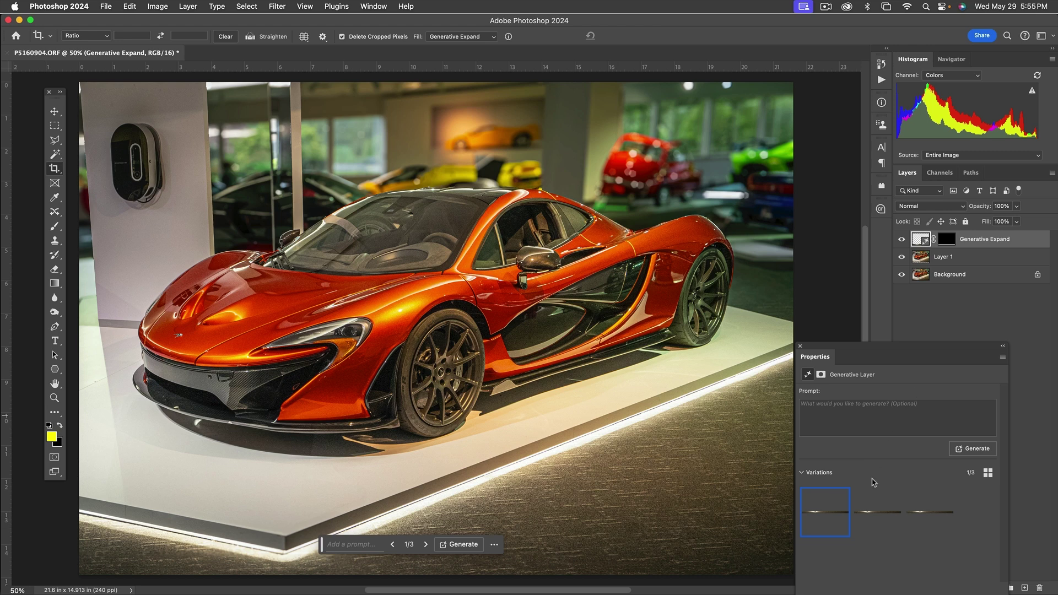
- Compare the three Generative Expand variations of the floor strip, keep the third one, and close the layer's properties
click(876, 516)
click(926, 515)
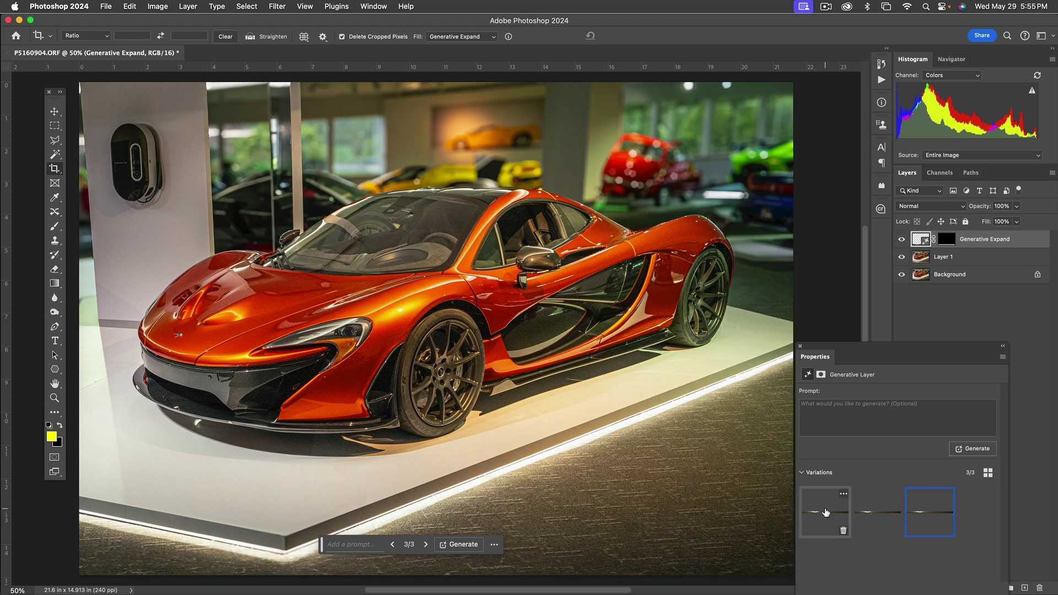
click(826, 515)
click(872, 511)
click(931, 512)
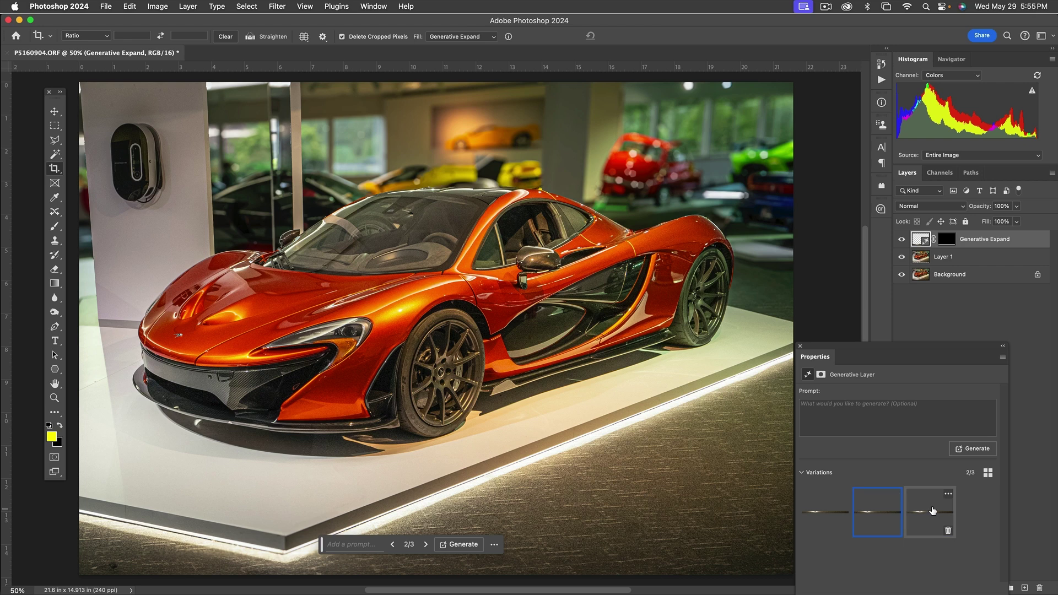
click(835, 513)
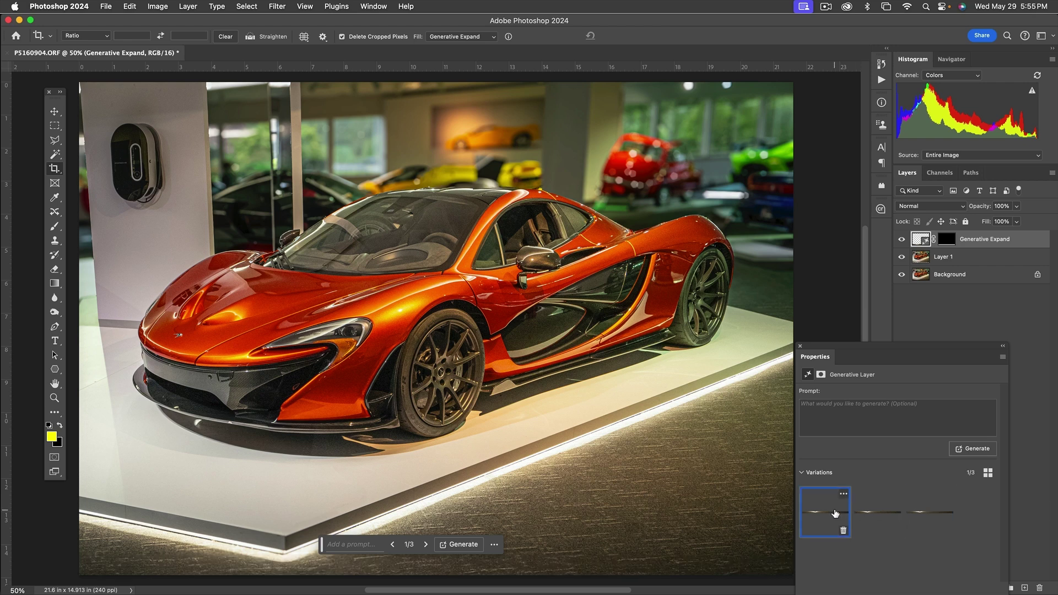
click(927, 512)
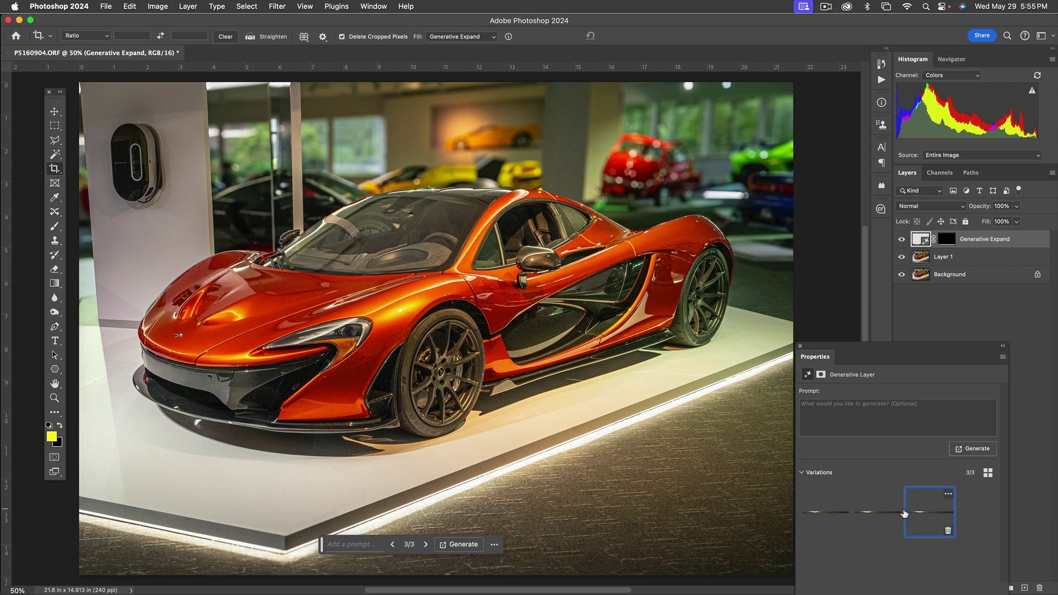
click(826, 515)
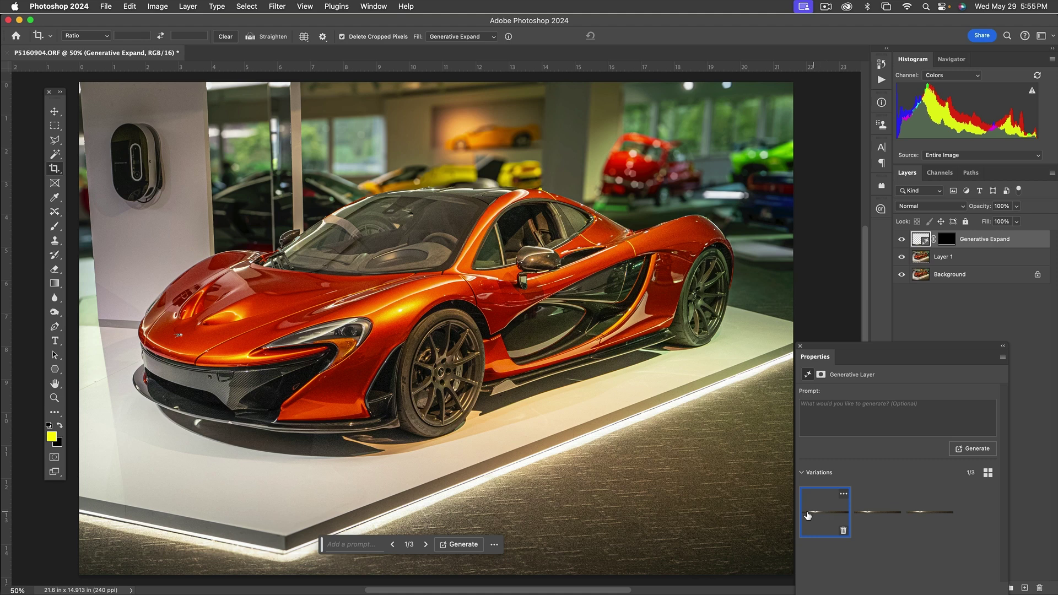
click(924, 516)
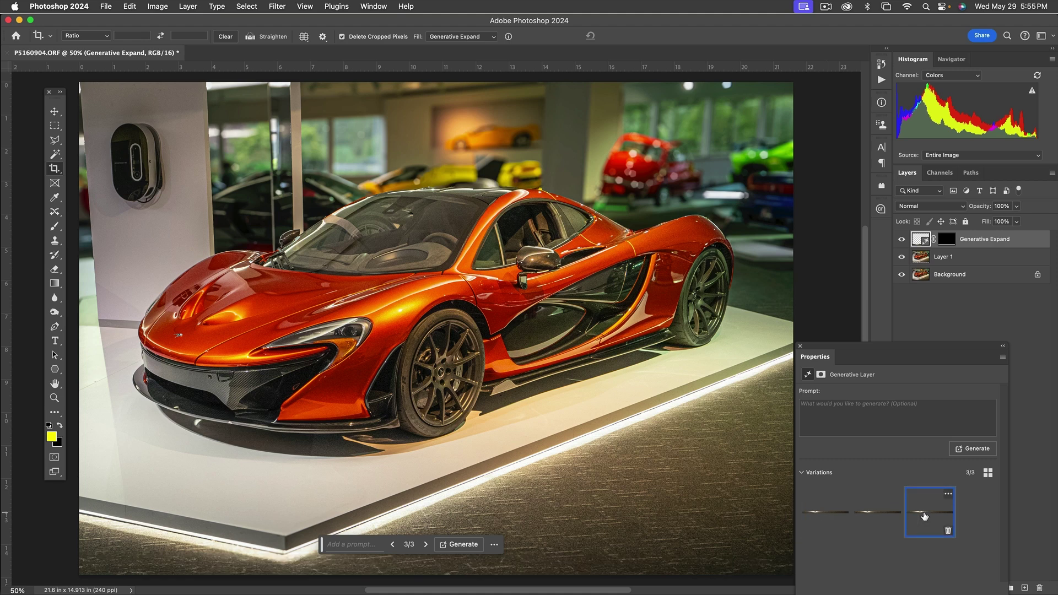
click(800, 346)
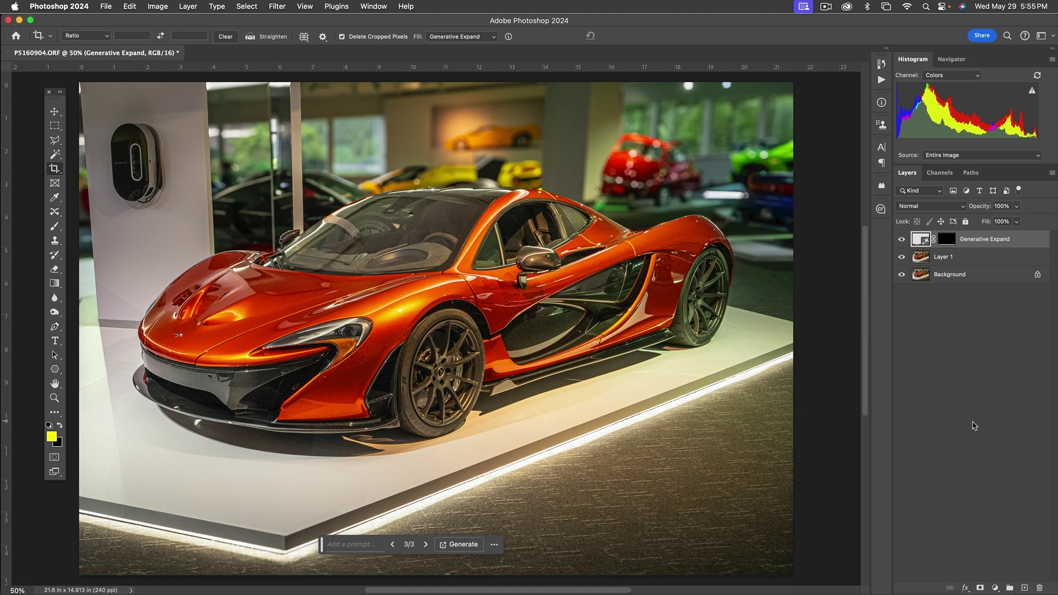
- Merge the Generative Expand layer with the duplicated photo layer below it
shift+click(928, 259)
key(super+e)
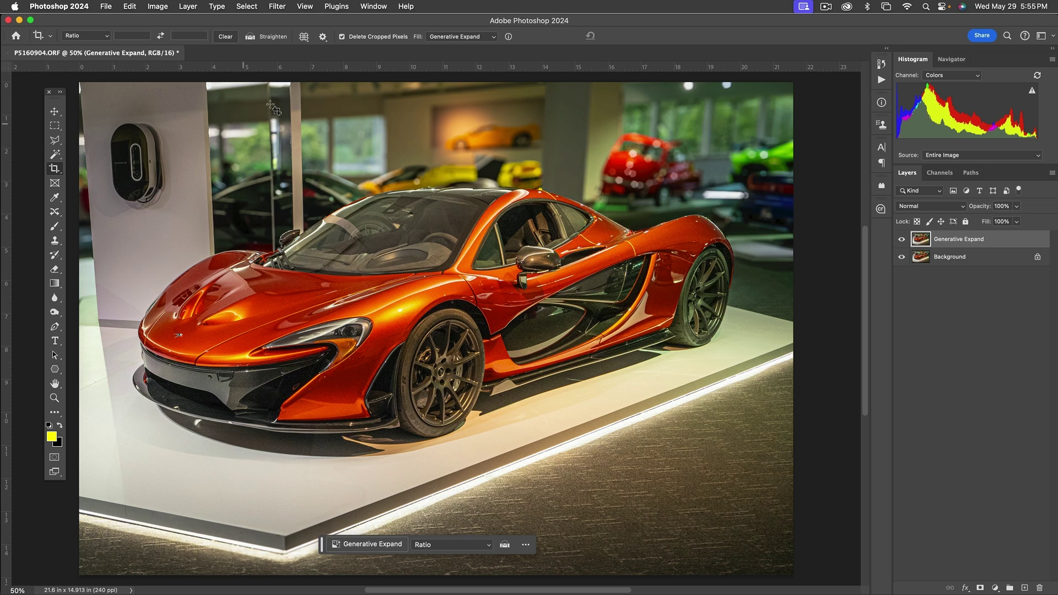
- Set the crop ratio to the 2:3 (4:6) preset and swap it to a landscape 3 by 2 frame
drag(346, 244, 384, 236)
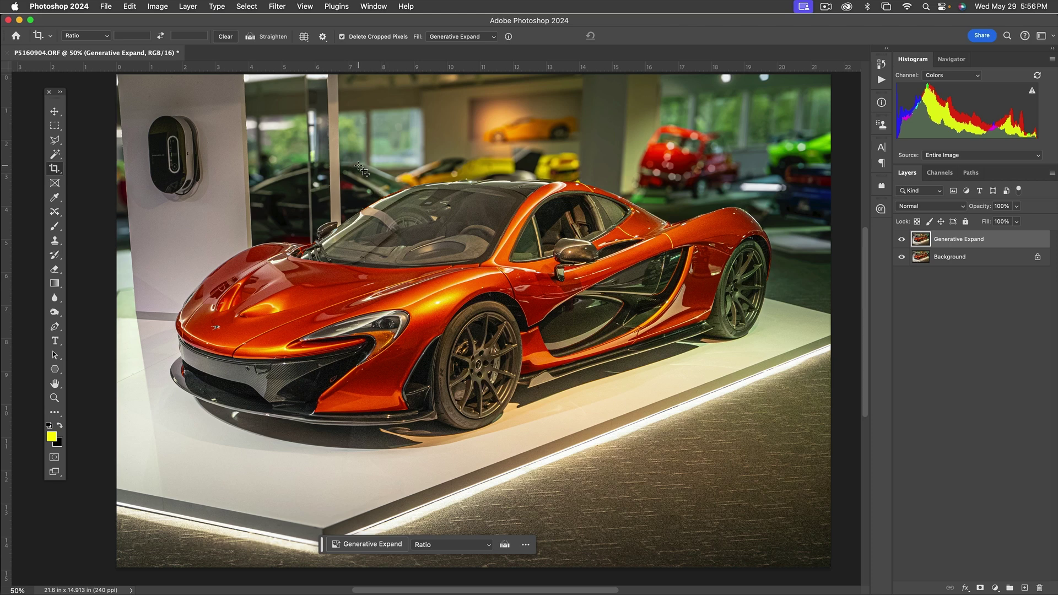
click(106, 37)
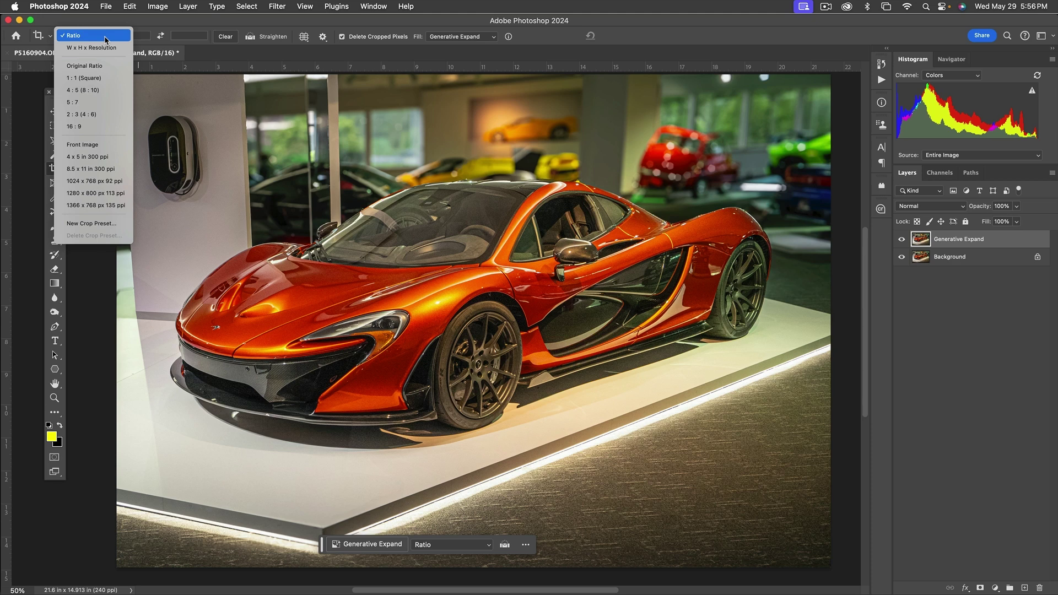
click(94, 114)
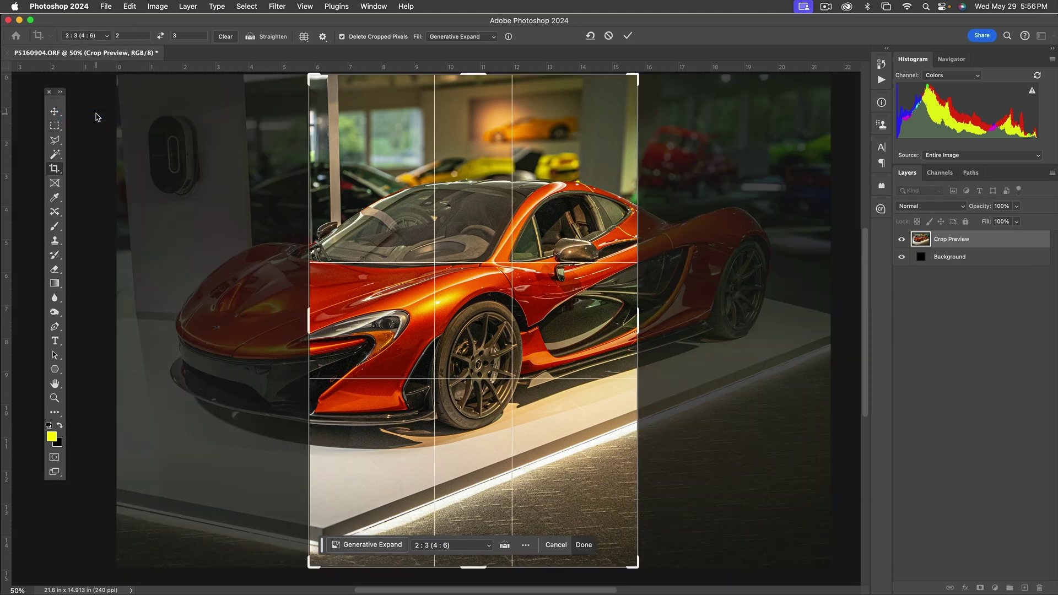
click(160, 36)
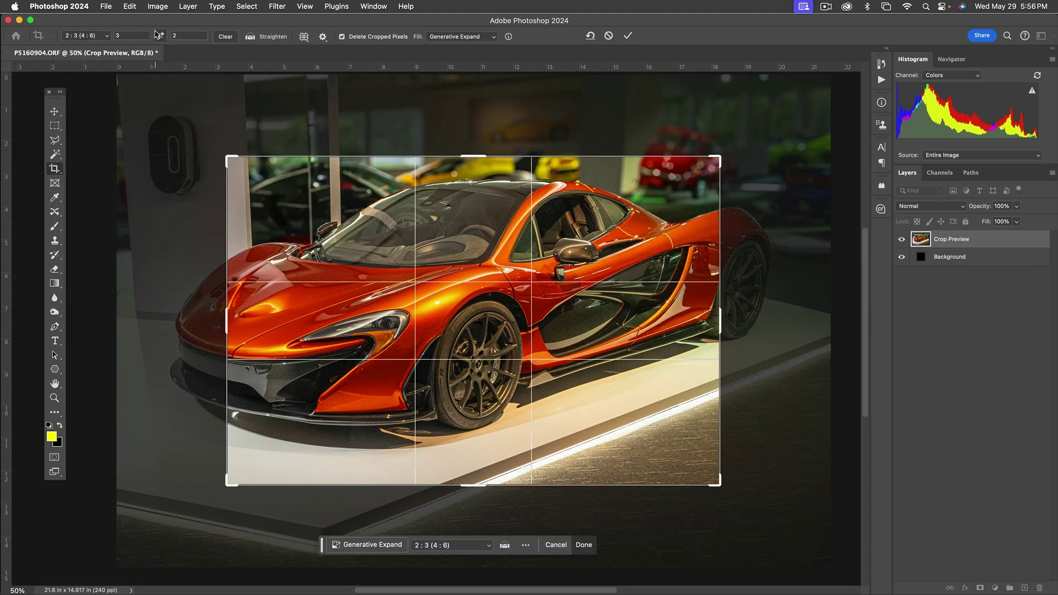
- Widen the crop frame slightly past both sides of the photo and fill the new edges using Generative Expand without a prompt
drag(223, 319, 168, 318)
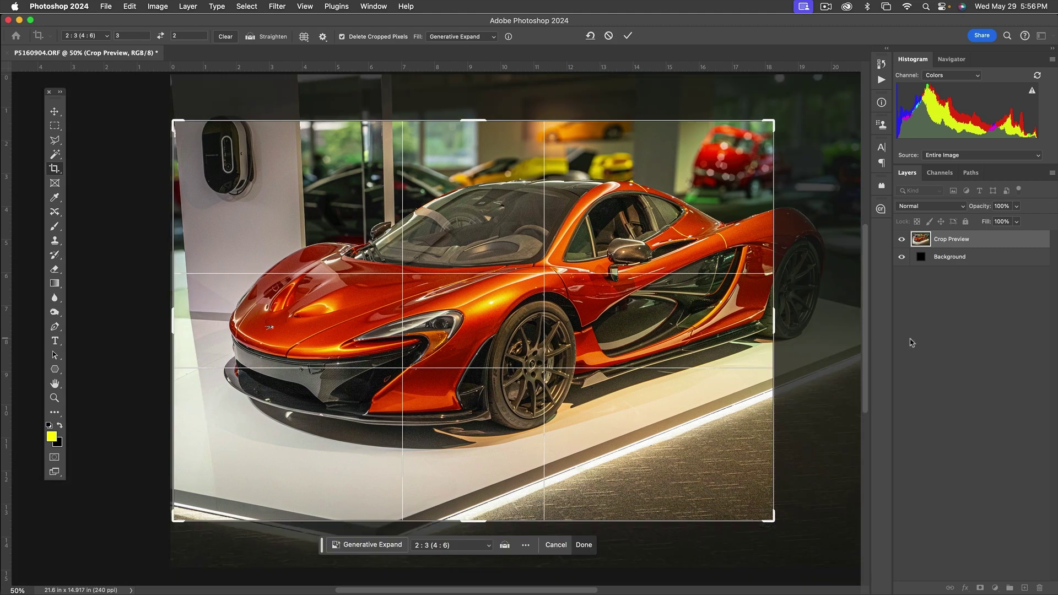
drag(777, 322, 830, 329)
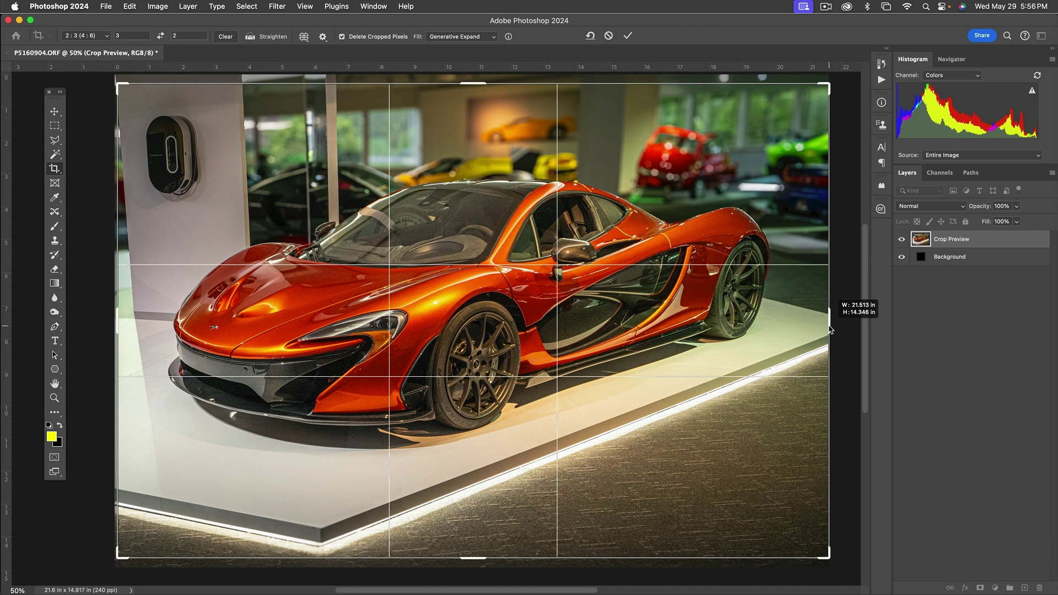
drag(830, 329, 833, 329)
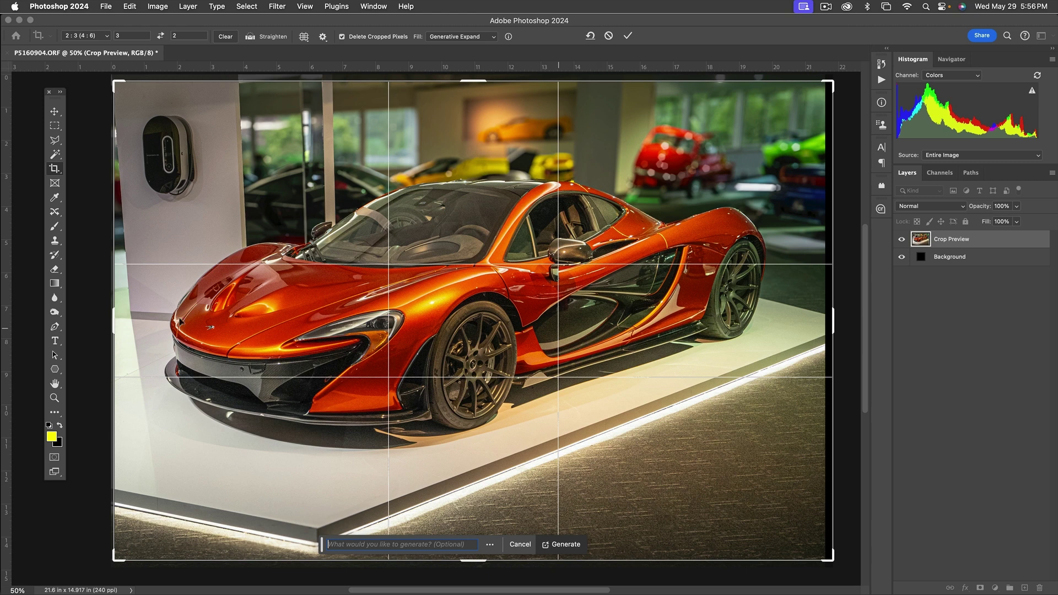
drag(115, 318, 111, 317)
drag(467, 448, 467, 440)
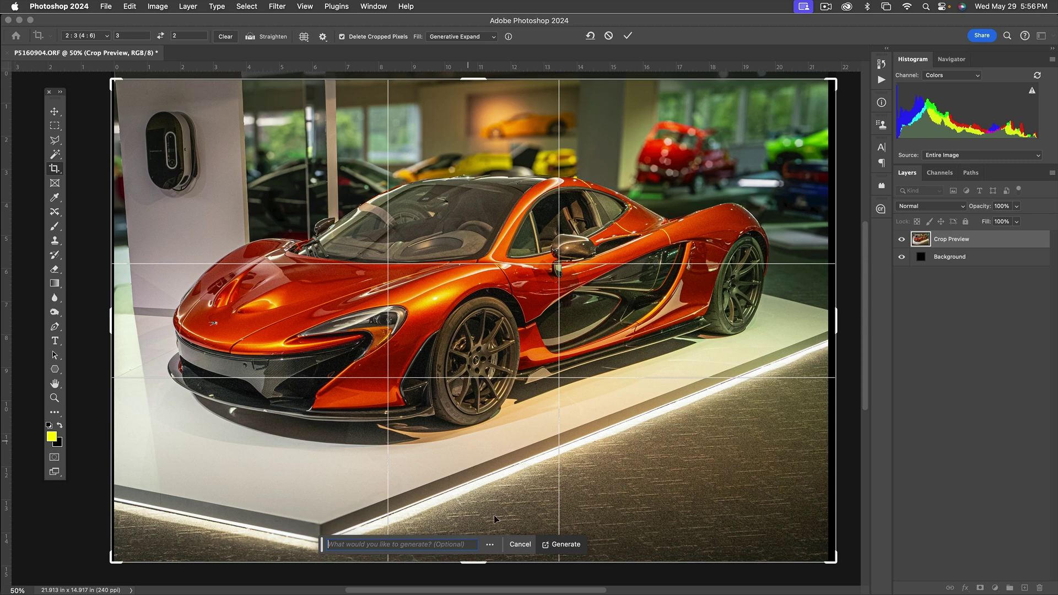
click(564, 544)
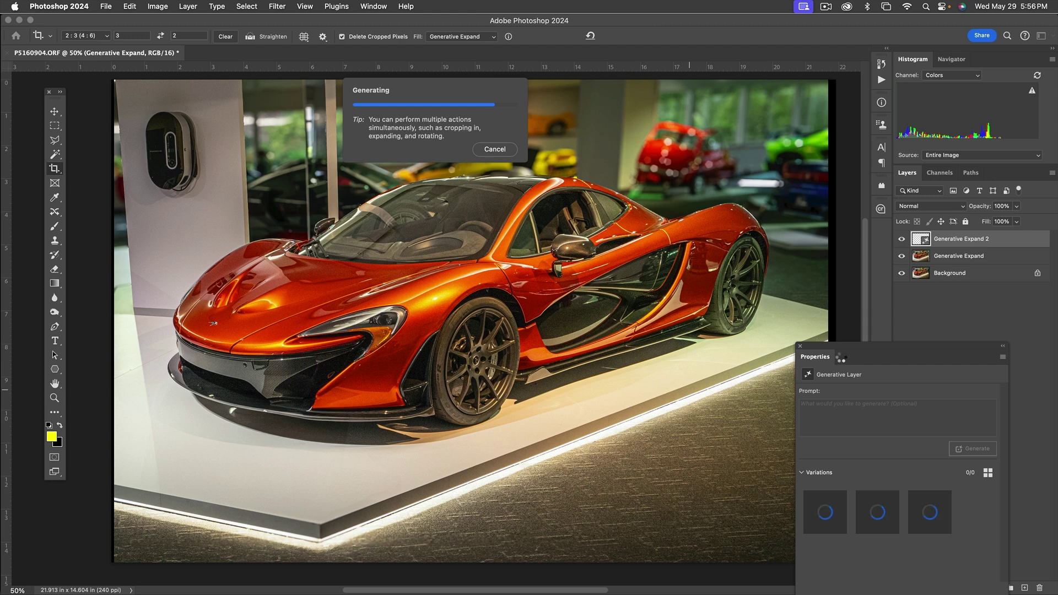
click(800, 346)
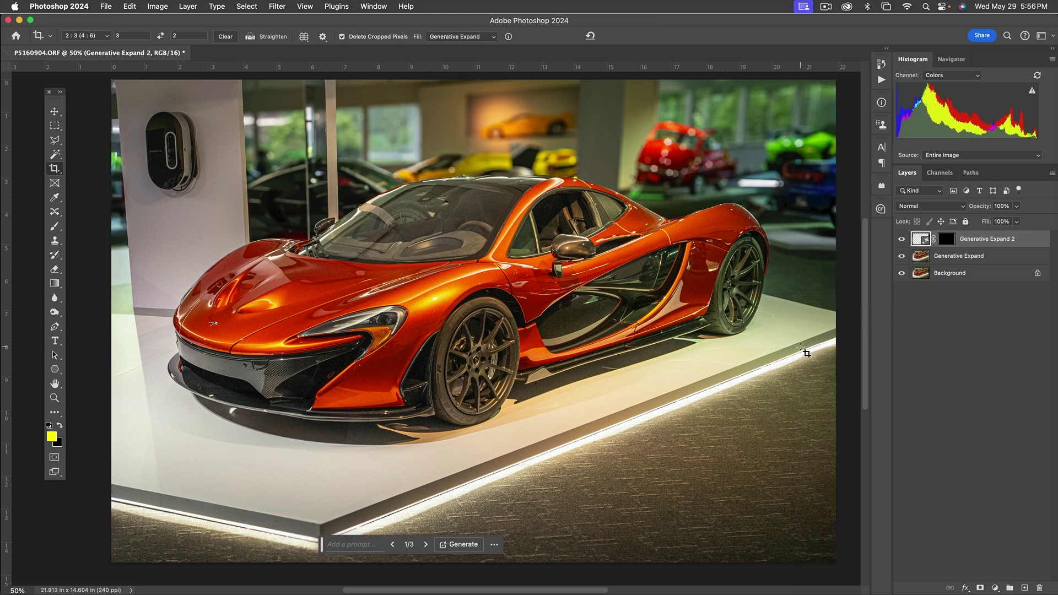
- Compare the three Generative Expand variations of the side edges and keep the third one
click(424, 545)
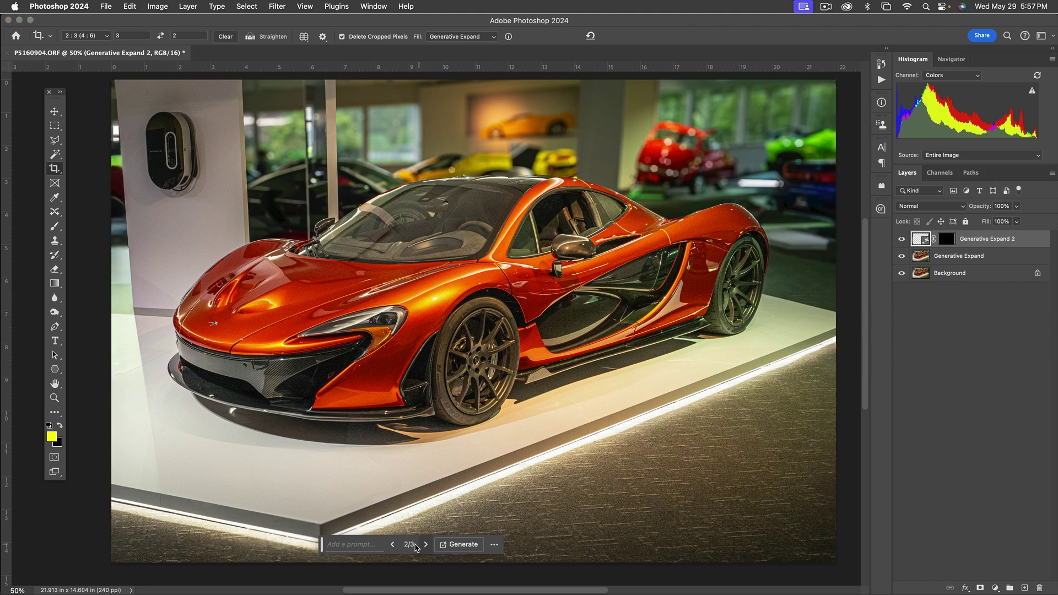
click(392, 545)
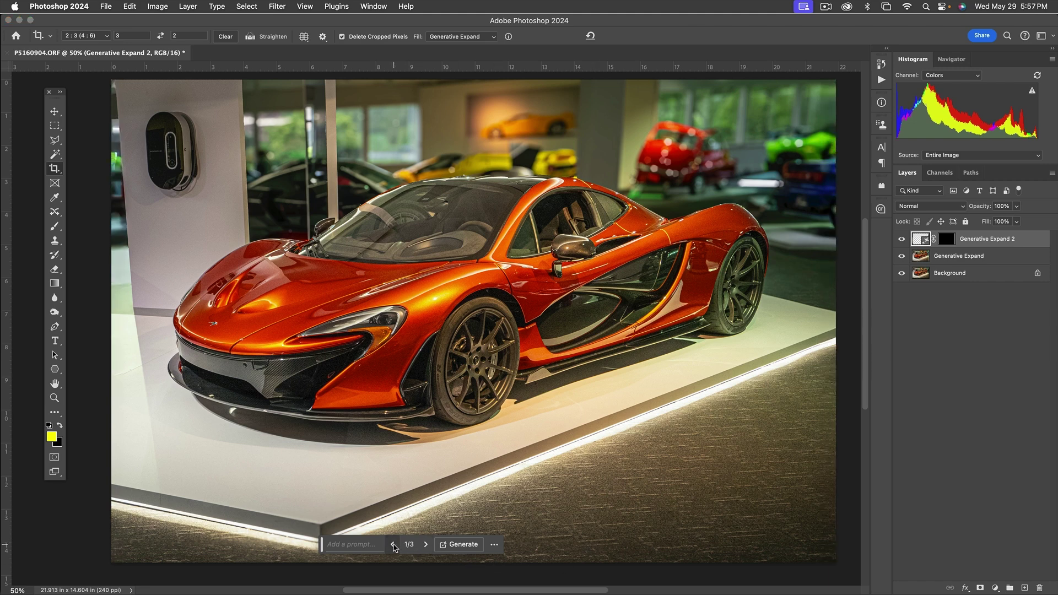
click(425, 545)
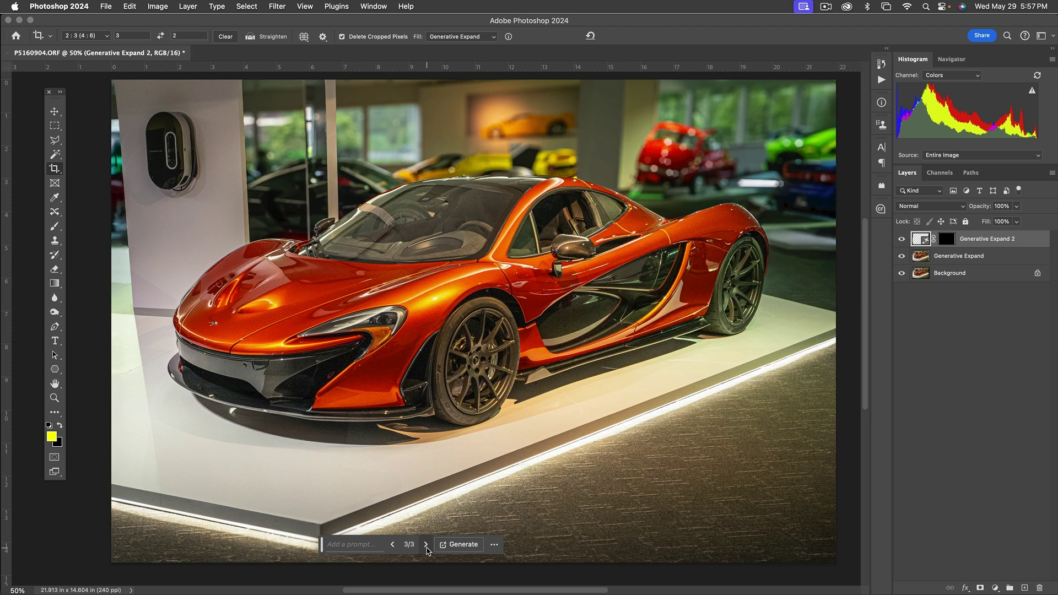
click(392, 545)
click(392, 546)
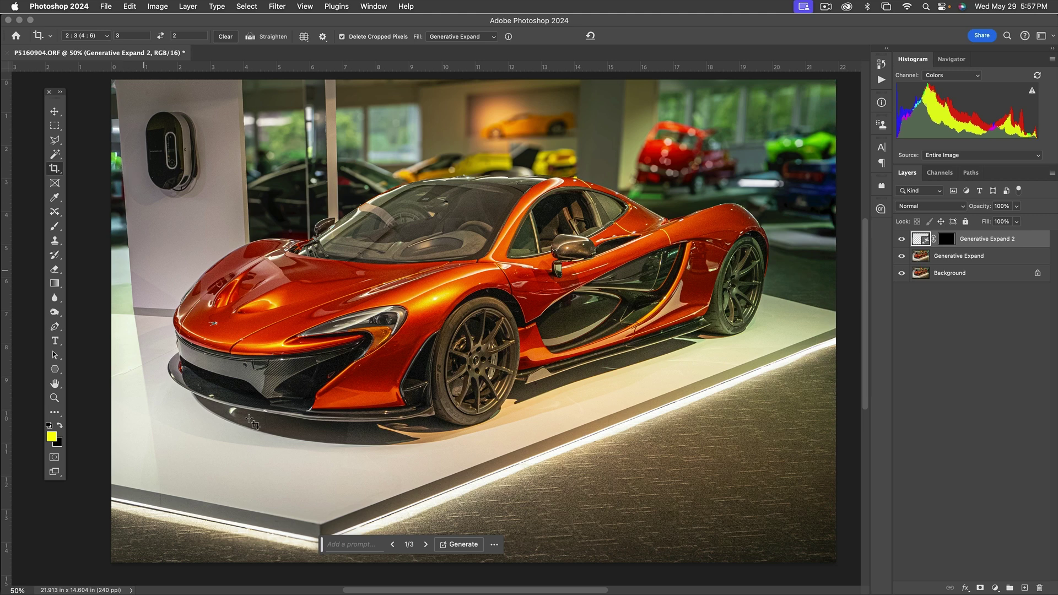
click(426, 545)
click(426, 545)
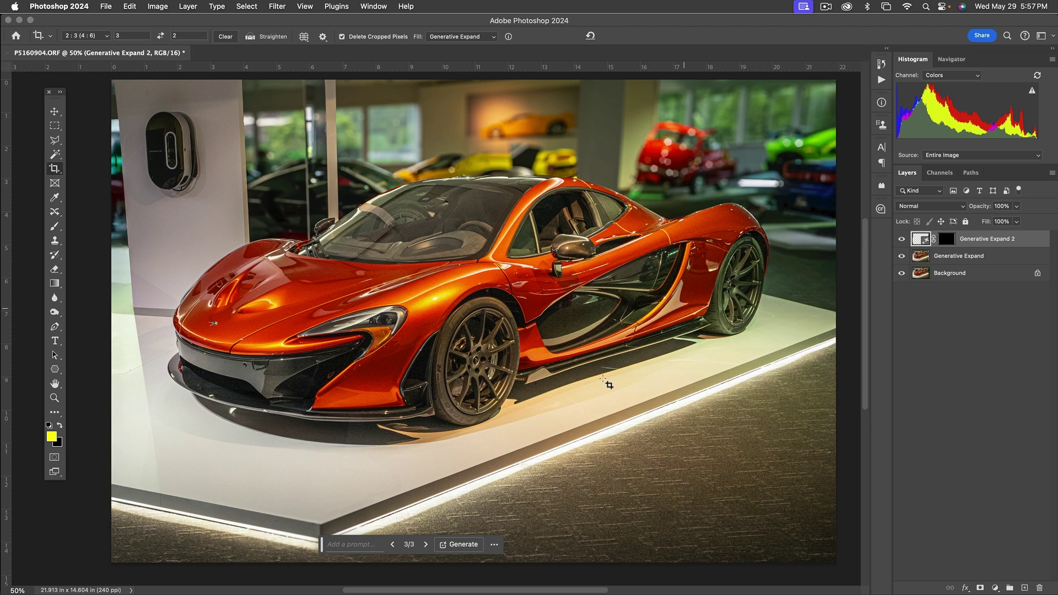
- Hide the rulers and apply a crop with an unconstrained ratio that trims the photo's edge very slightly
key(c)
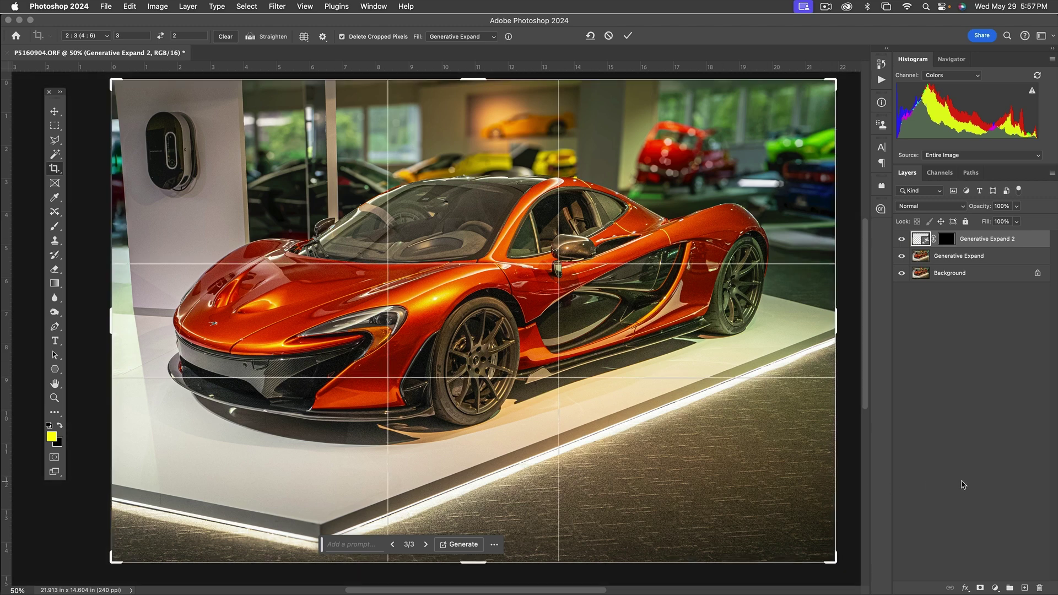
key(super+r)
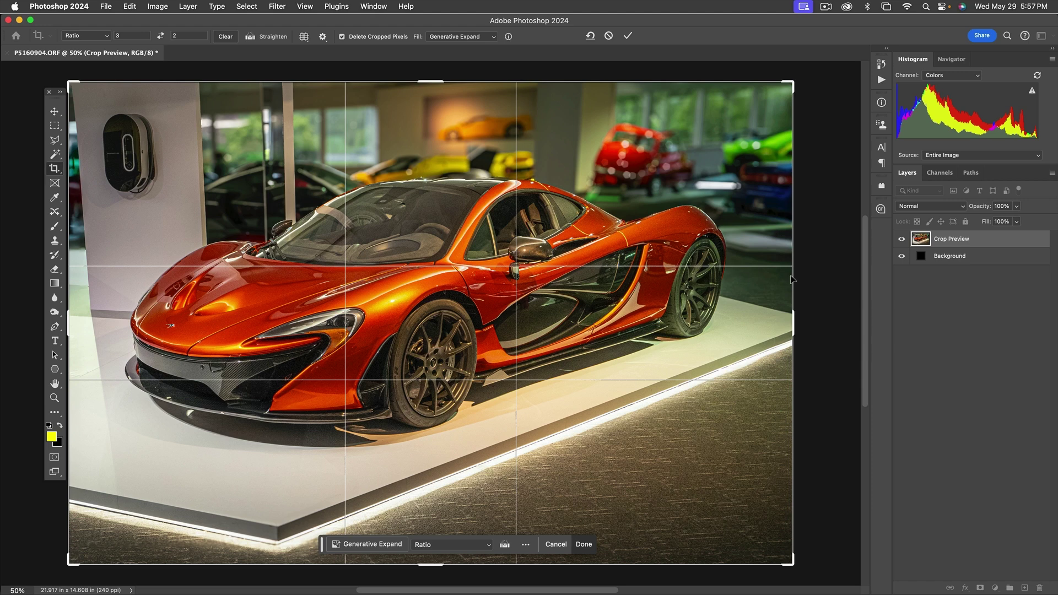
key(Return)
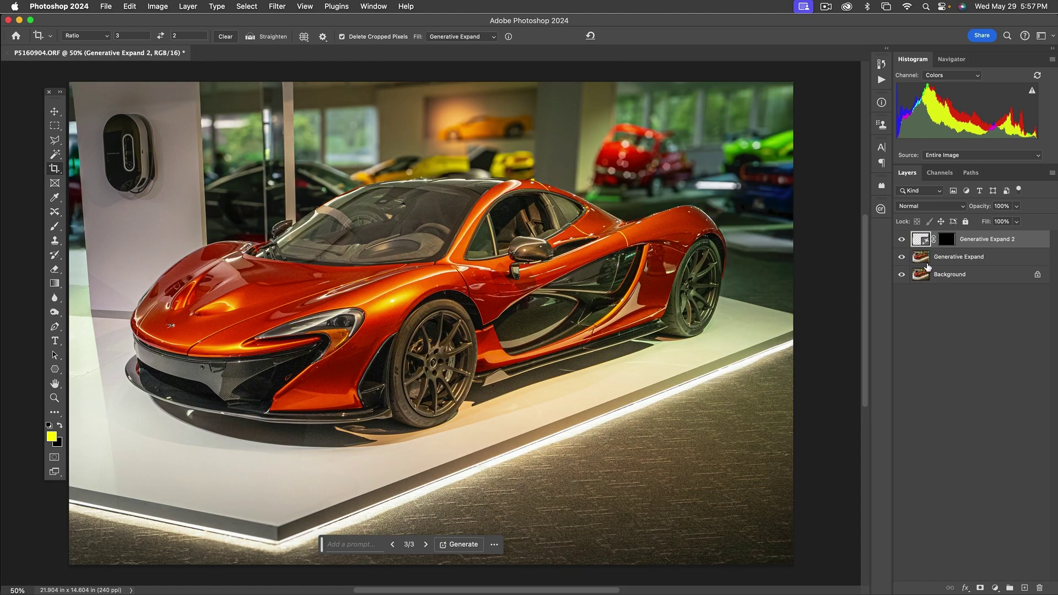
- Merge the Generative Expand 2 layer with the Generative Expand layer
shift+click(918, 263)
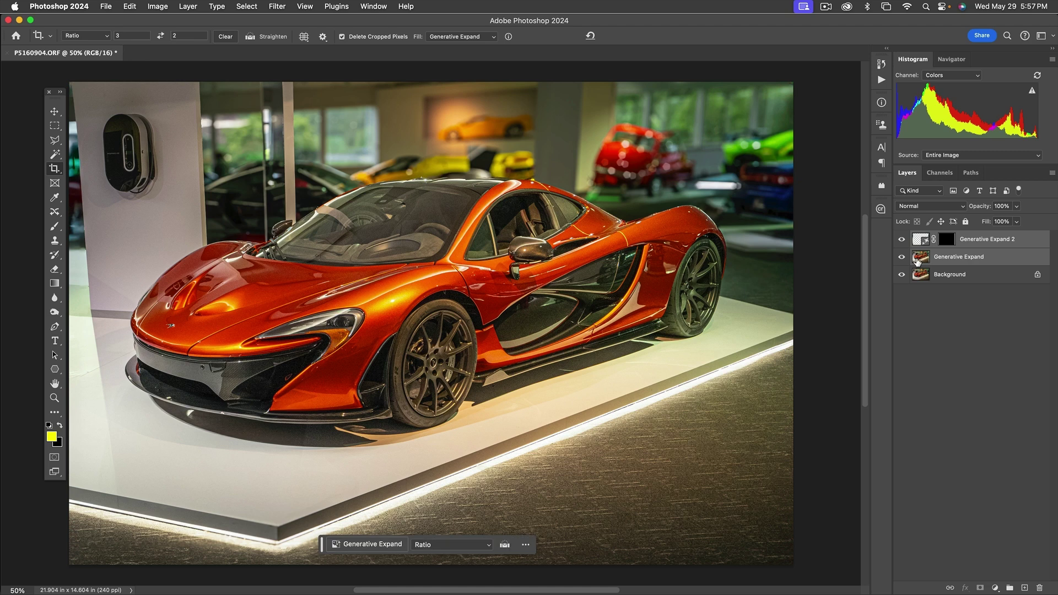
key(super+e)
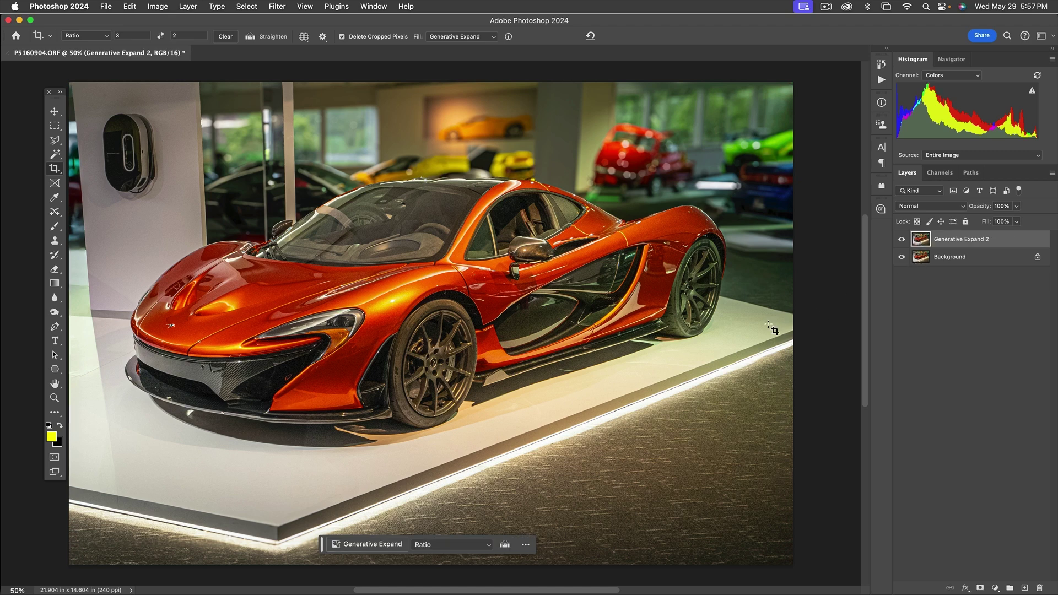
- Try to remove the black device from the wall by lassoing it and running Generative Fill without a prompt
scroll(568, 347, left, 5)
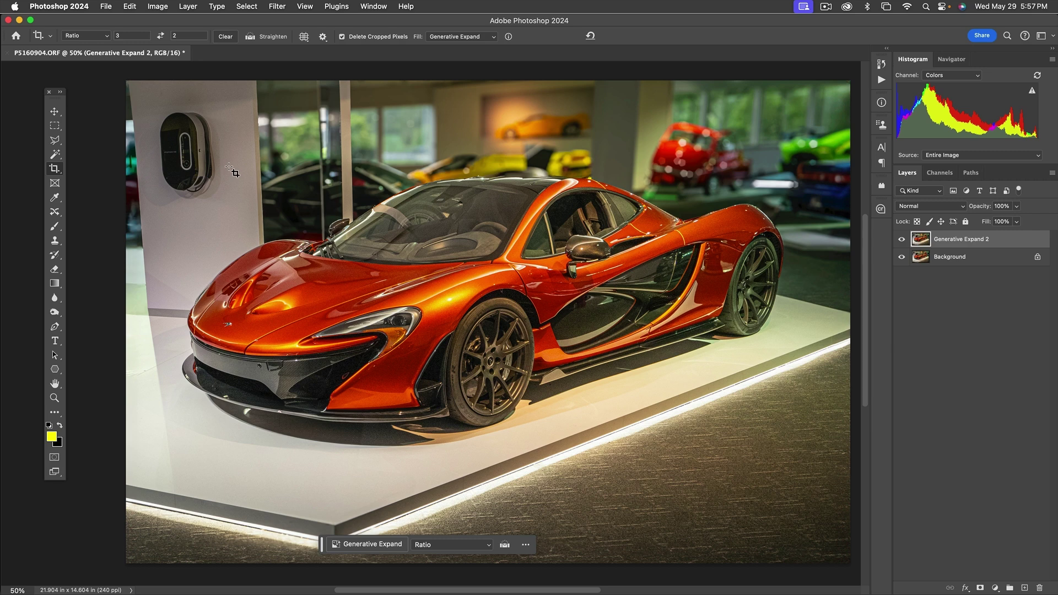
key(l)
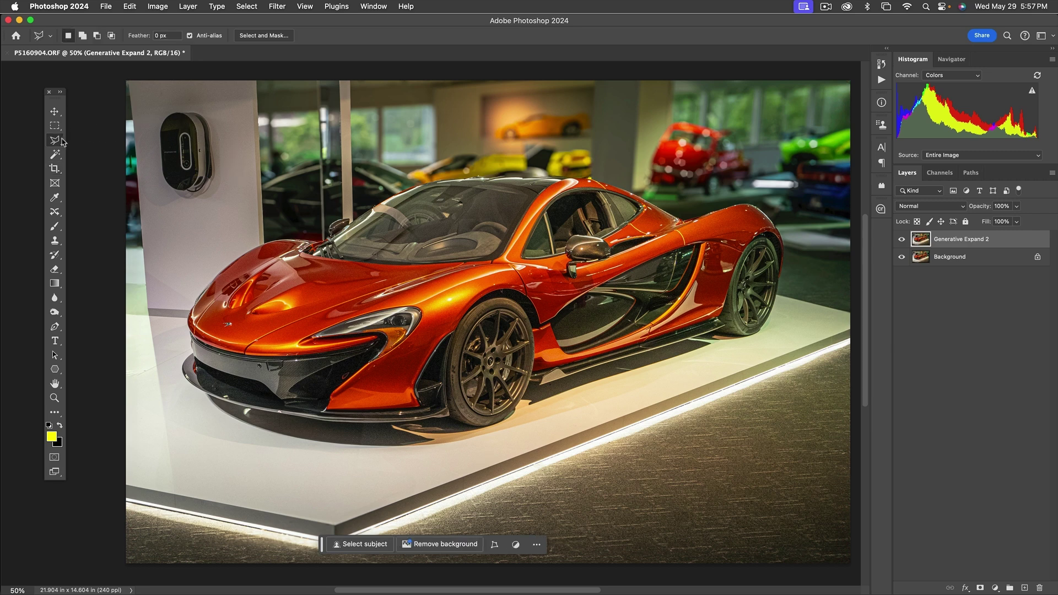
right_click(64, 142)
click(82, 140)
mouse_move(158, 109)
mouse_down()
mouse_move(211, 112)
mouse_move(216, 199)
mouse_move(179, 204)
mouse_move(145, 182)
mouse_move(145, 133)
mouse_move(158, 109)
mouse_up()
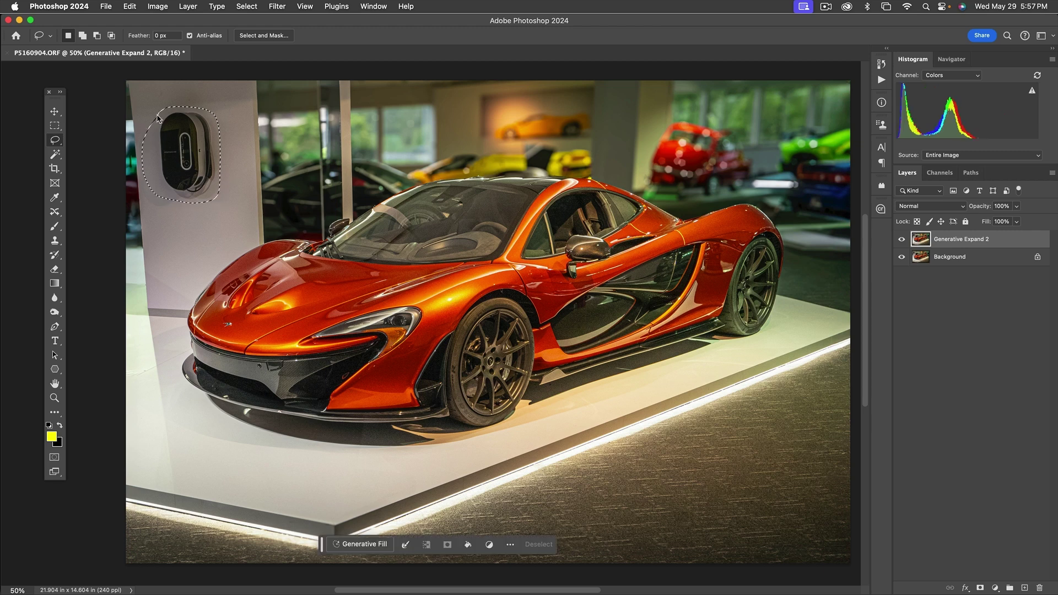
click(364, 544)
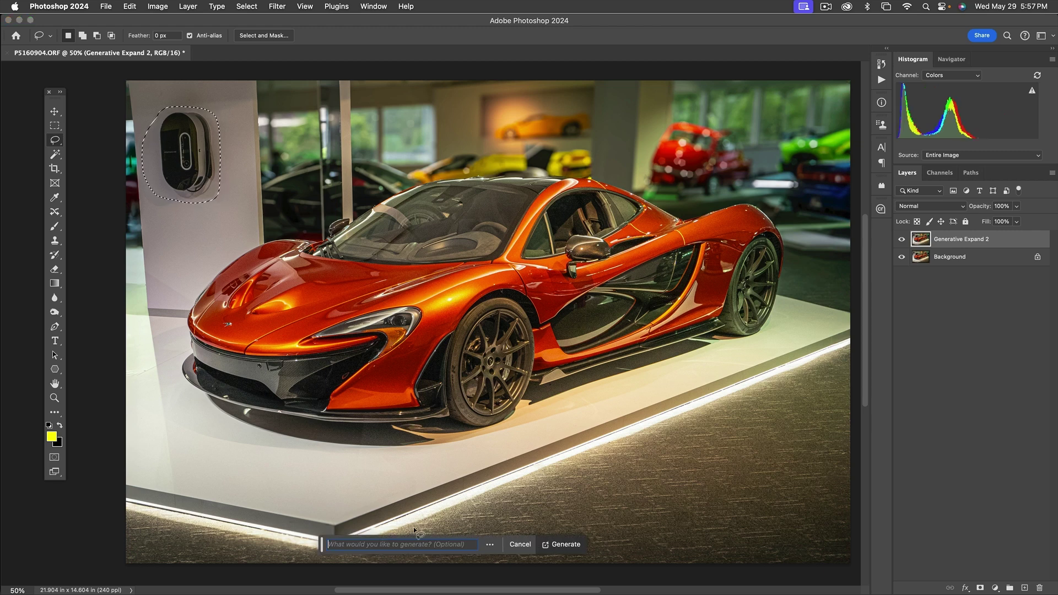
click(577, 549)
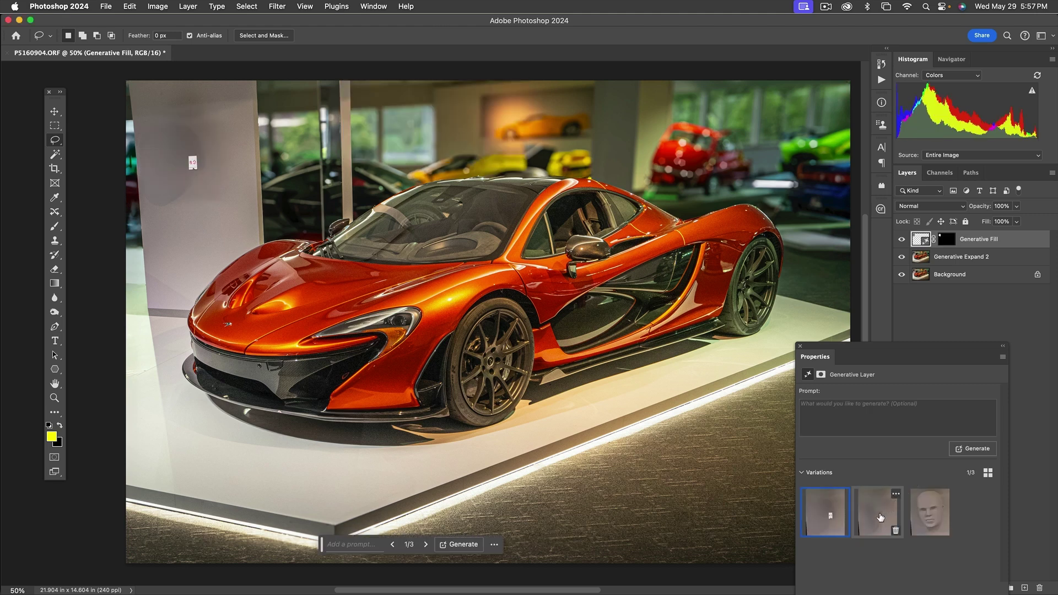
- Compare the three Generative Fill variations of the wall patch and choose the second one
click(880, 517)
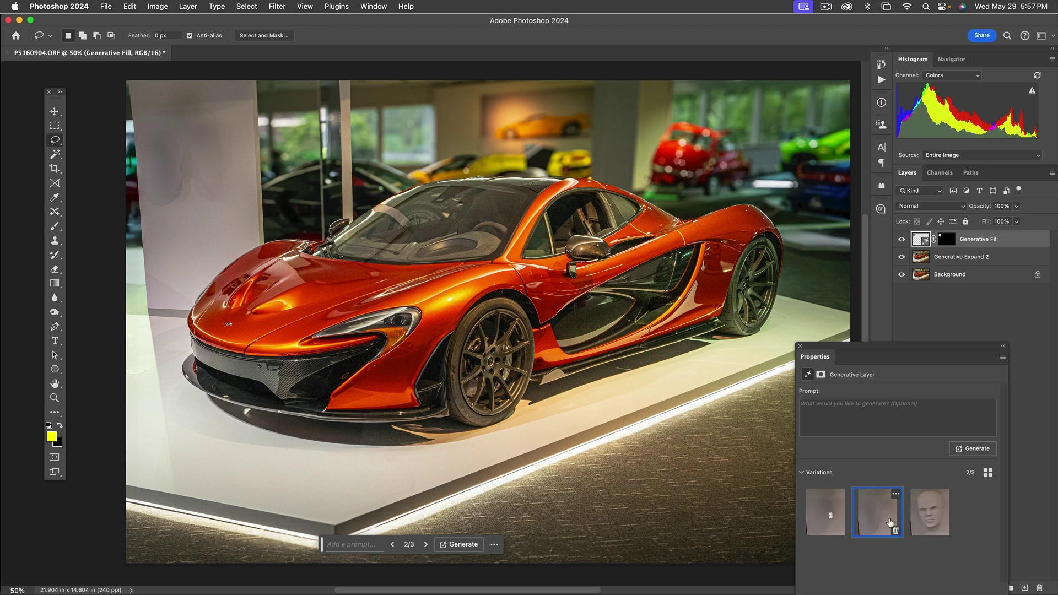
click(931, 520)
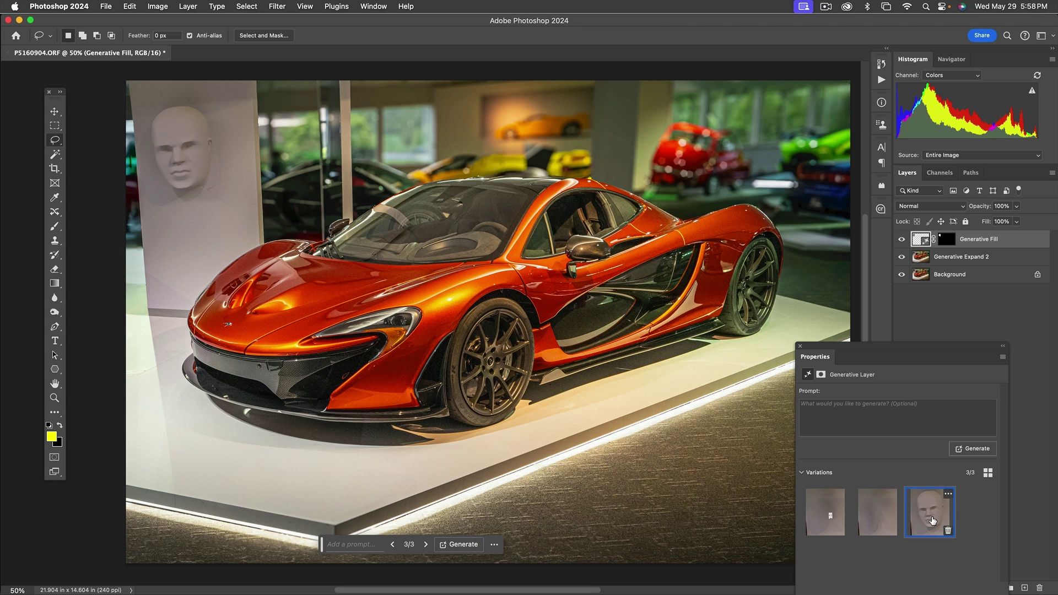
click(894, 518)
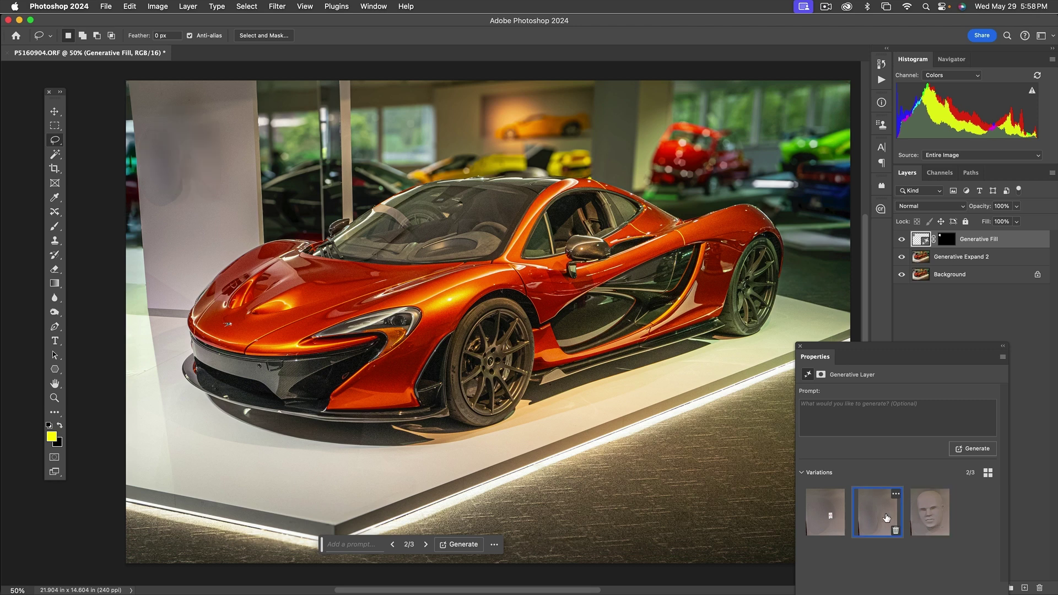
click(829, 513)
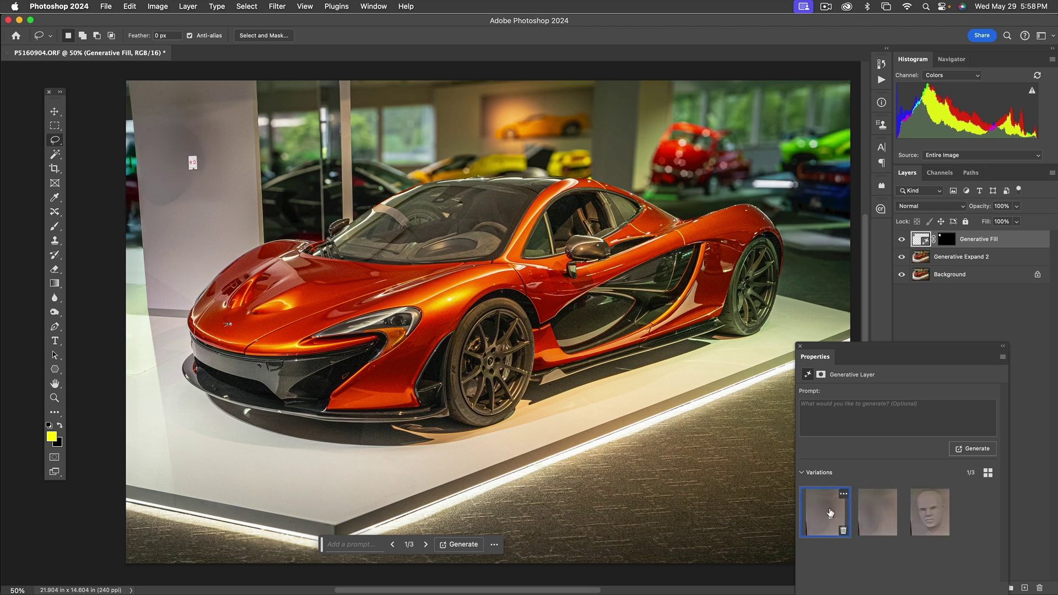
click(870, 517)
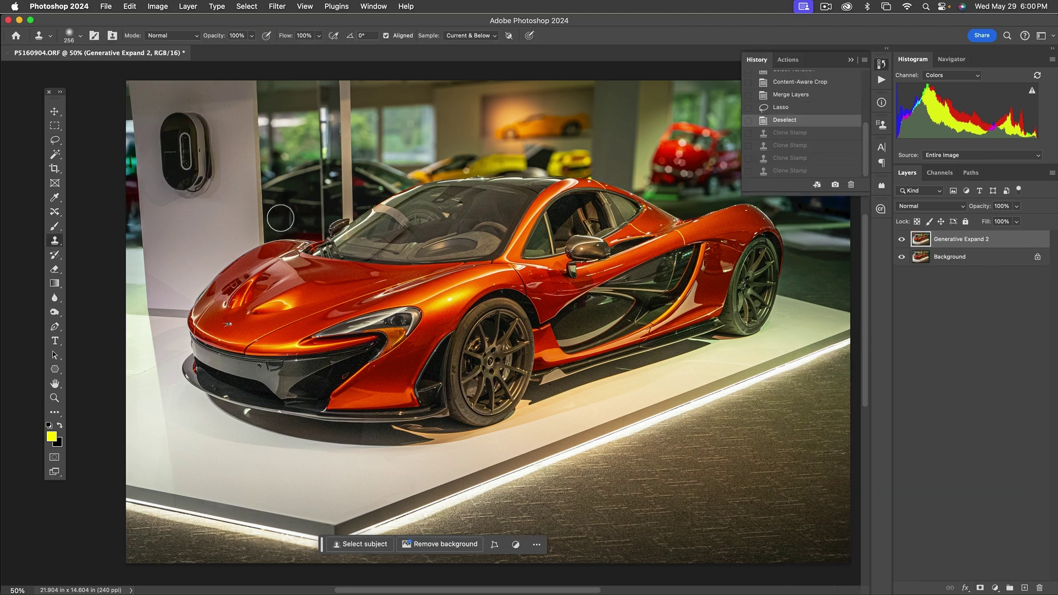
- Lasso the black device on the wall and replace it with a Content-Aware fill at 100% opacity and Normal mode
key(l)
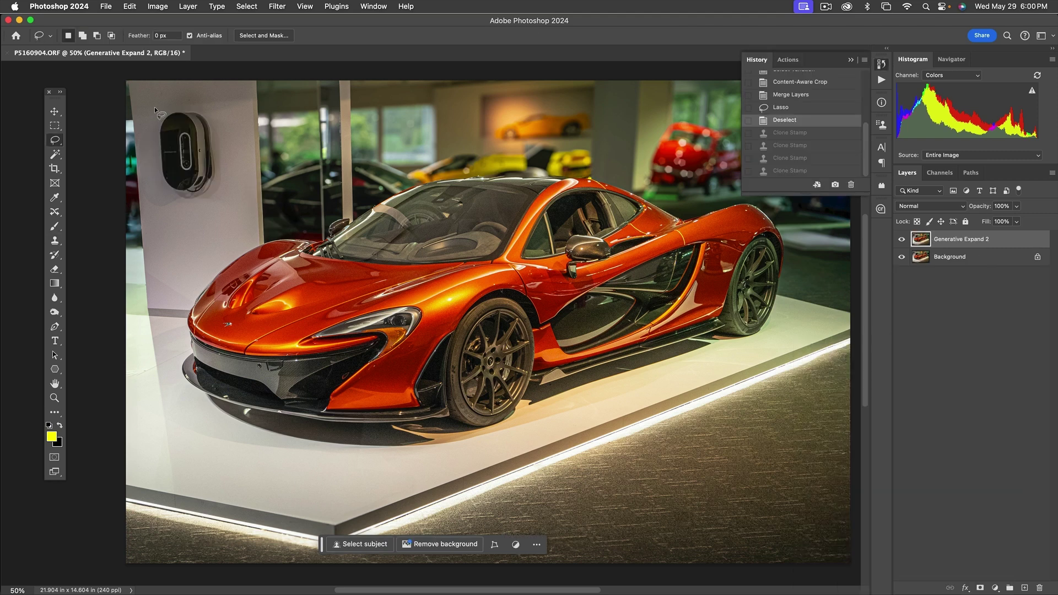
mouse_move(160, 102)
mouse_down()
mouse_move(212, 108)
mouse_move(223, 188)
mouse_move(197, 210)
mouse_move(163, 211)
mouse_move(149, 127)
mouse_up()
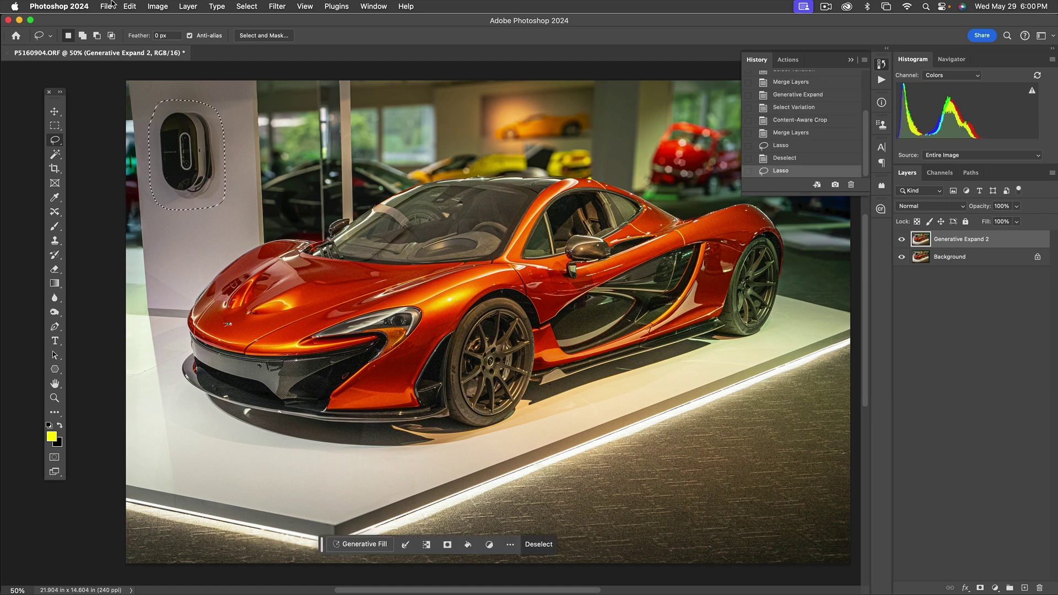
key(shift+BackSpace)
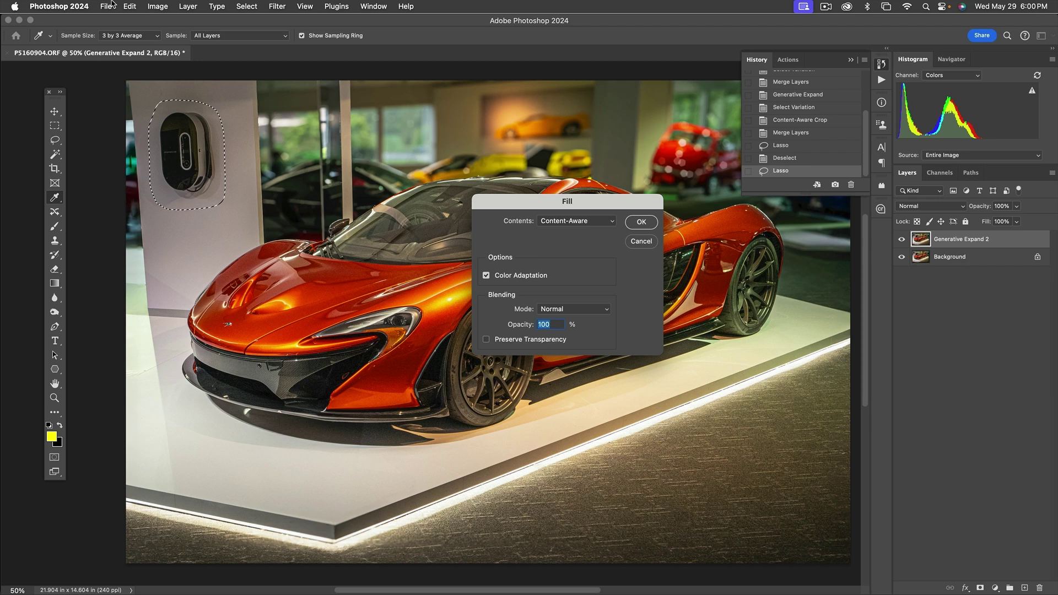
key(Return)
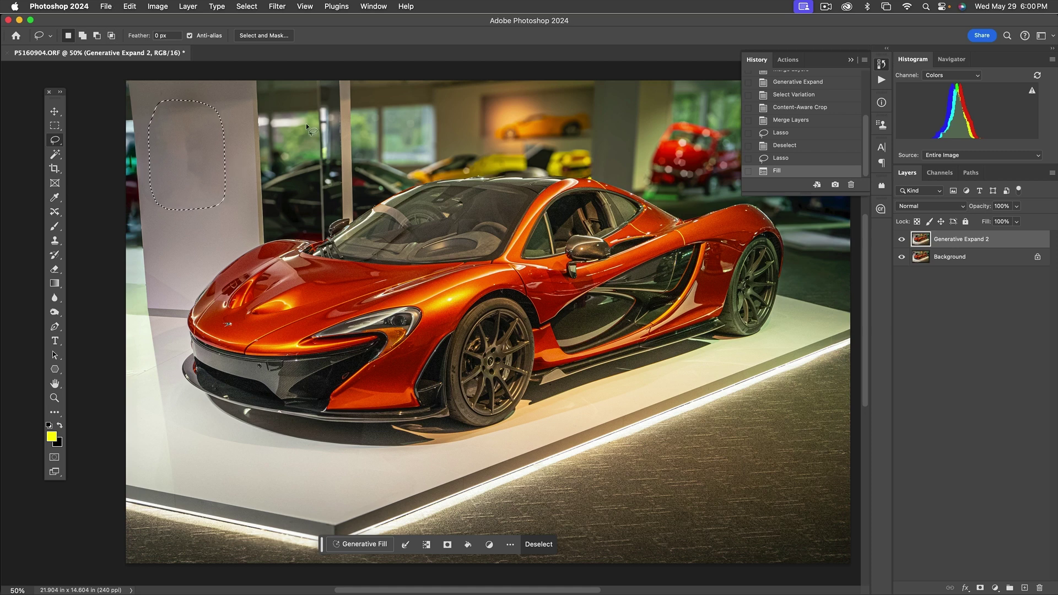
- Smooth the selected wall patch with a Gaussian Blur of 91.3 pixels radius and deselect it
click(284, 9)
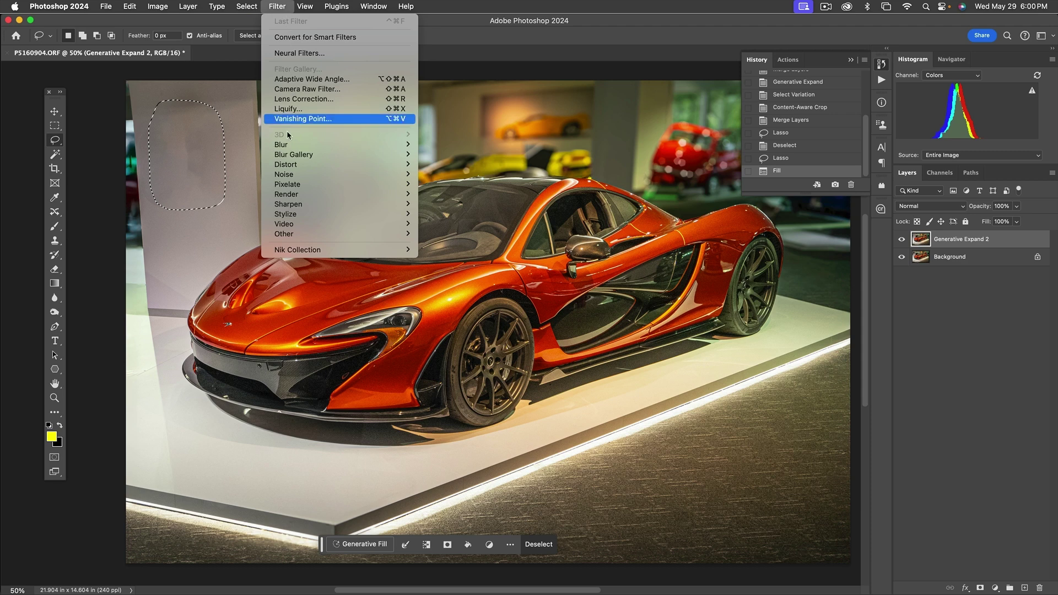
mouse_move(302, 145)
click(467, 185)
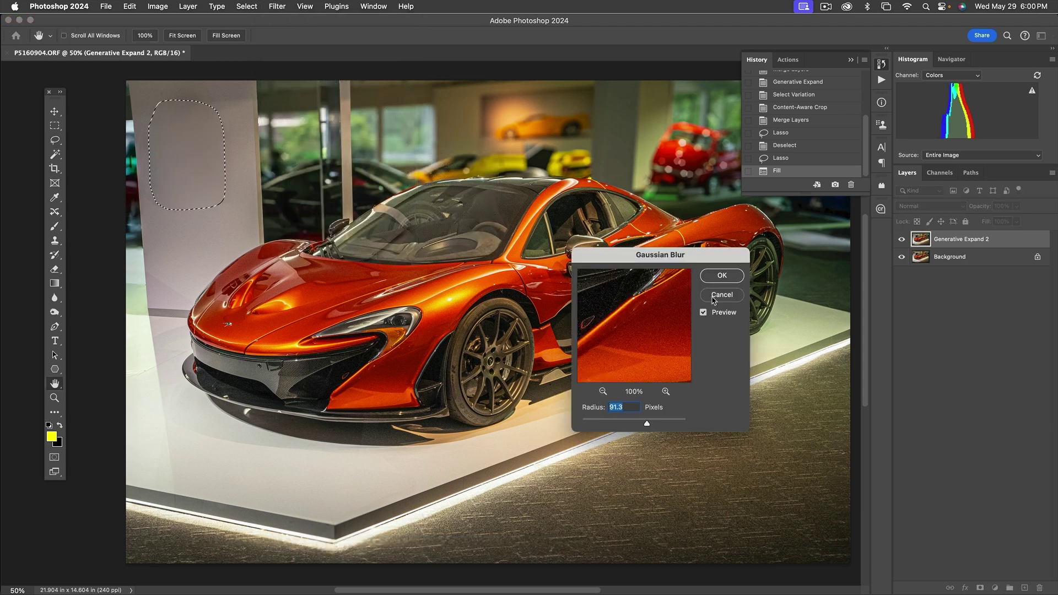
click(722, 275)
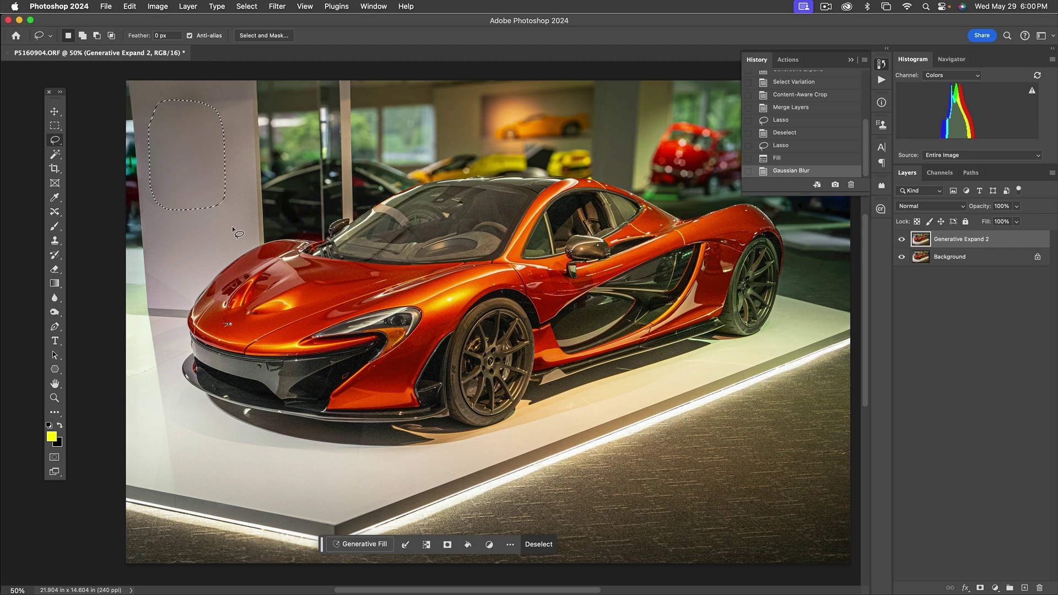
key(super+d)
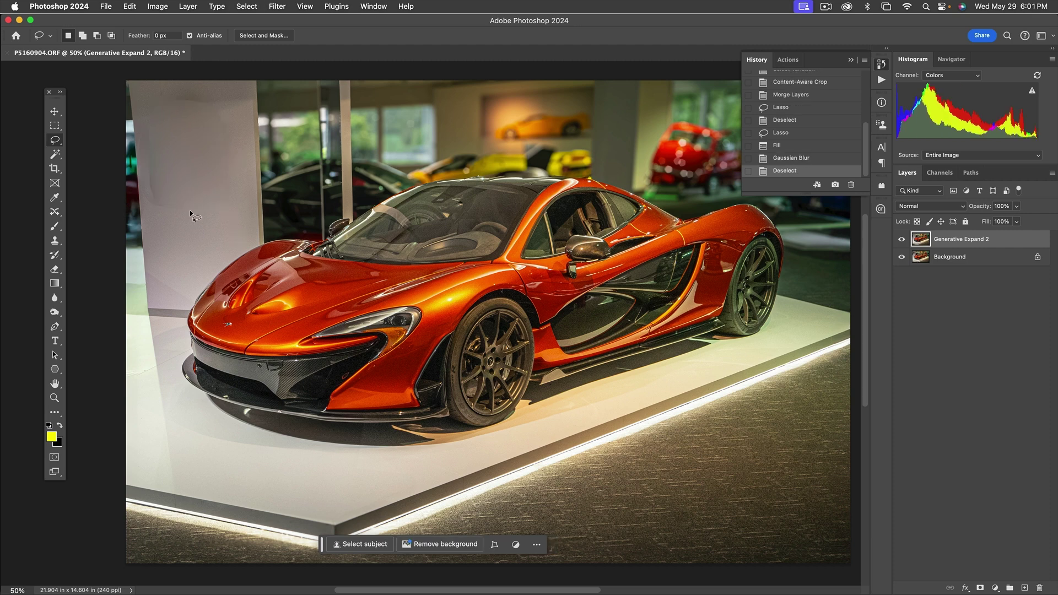
- Even out the tones of the wall where the device was removed using the Clone Stamp at 40% opacity
key(s)
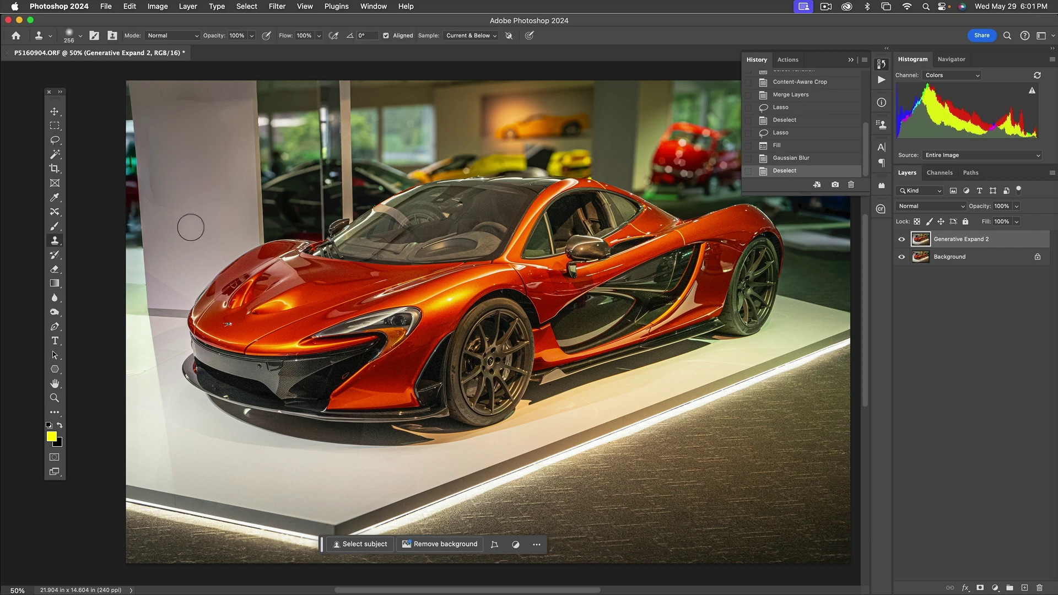
key(4)
mouse_move(161, 223)
mouse_down()
mouse_move(160, 190)
mouse_move(177, 179)
mouse_move(161, 172)
mouse_move(159, 147)
mouse_up()
mouse_move(195, 226)
mouse_down()
mouse_move(213, 148)
mouse_move(208, 122)
mouse_move(185, 104)
mouse_move(227, 108)
mouse_move(172, 99)
mouse_move(196, 98)
mouse_move(182, 157)
mouse_move(213, 114)
mouse_move(239, 108)
mouse_move(236, 161)
mouse_move(199, 130)
mouse_move(231, 102)
mouse_move(236, 157)
mouse_up()
alt+click(210, 168)
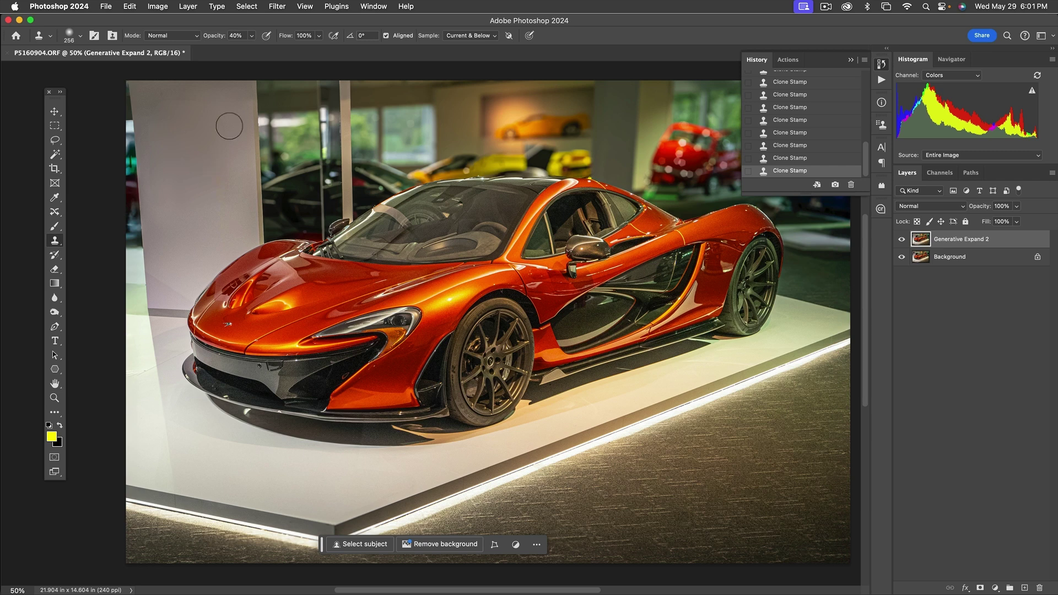
click(236, 100)
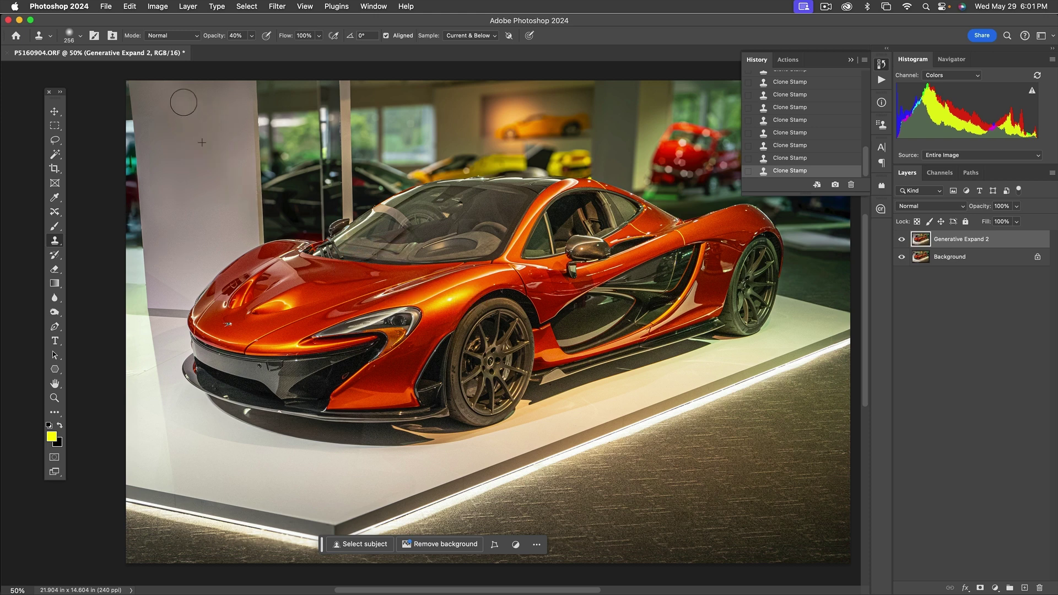
alt+click(198, 154)
mouse_move(176, 132)
mouse_down()
mouse_move(184, 106)
mouse_move(165, 117)
mouse_move(182, 101)
mouse_move(183, 128)
mouse_up()
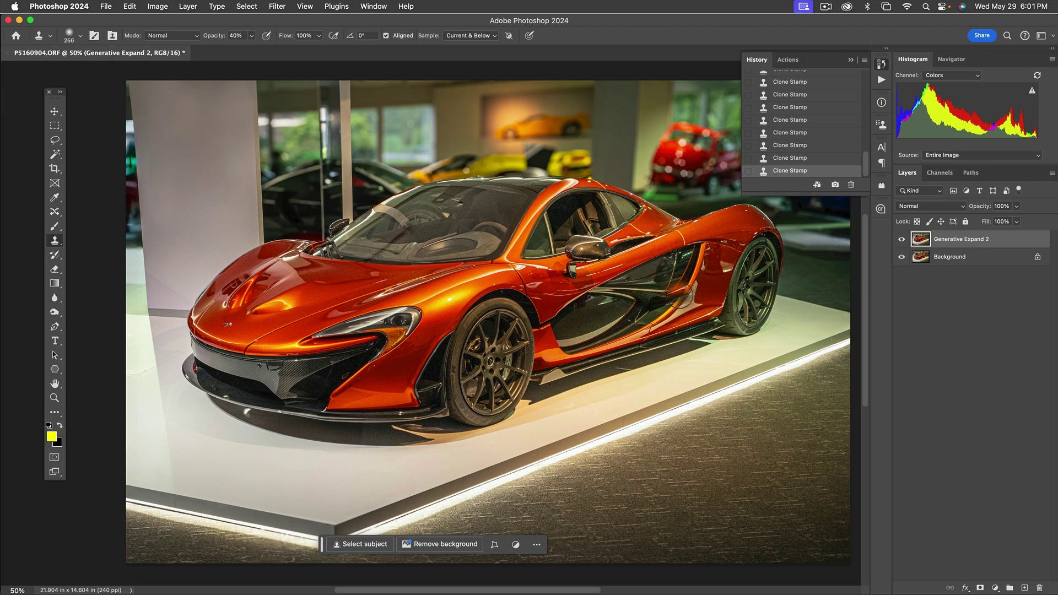
drag(799, 345, 793, 319)
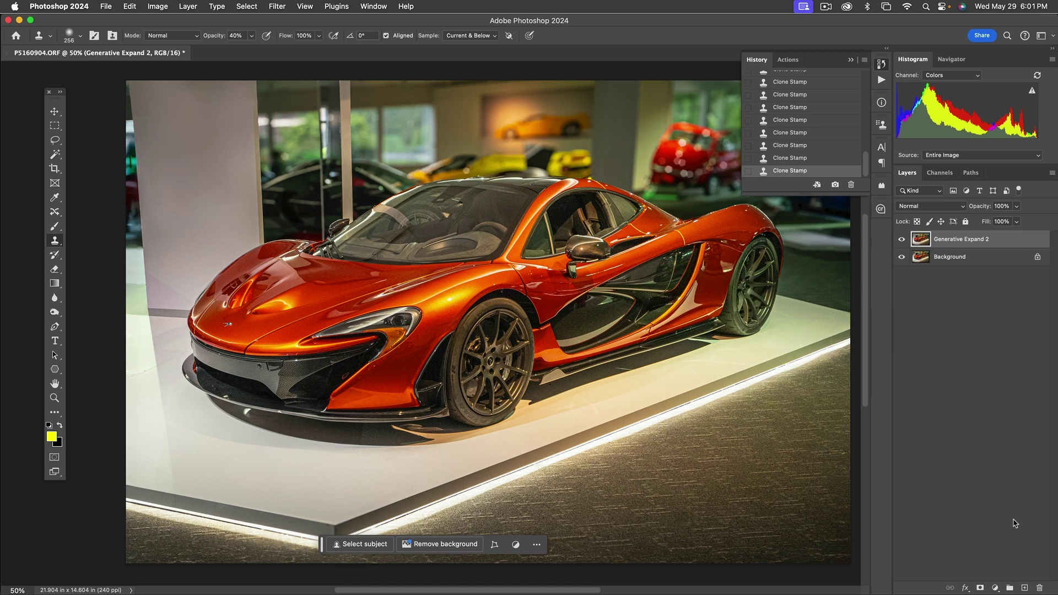
- Save the edited photo, switch to Lightroom Classic and open P5160904-Edit.psd for developing
key(super+s)
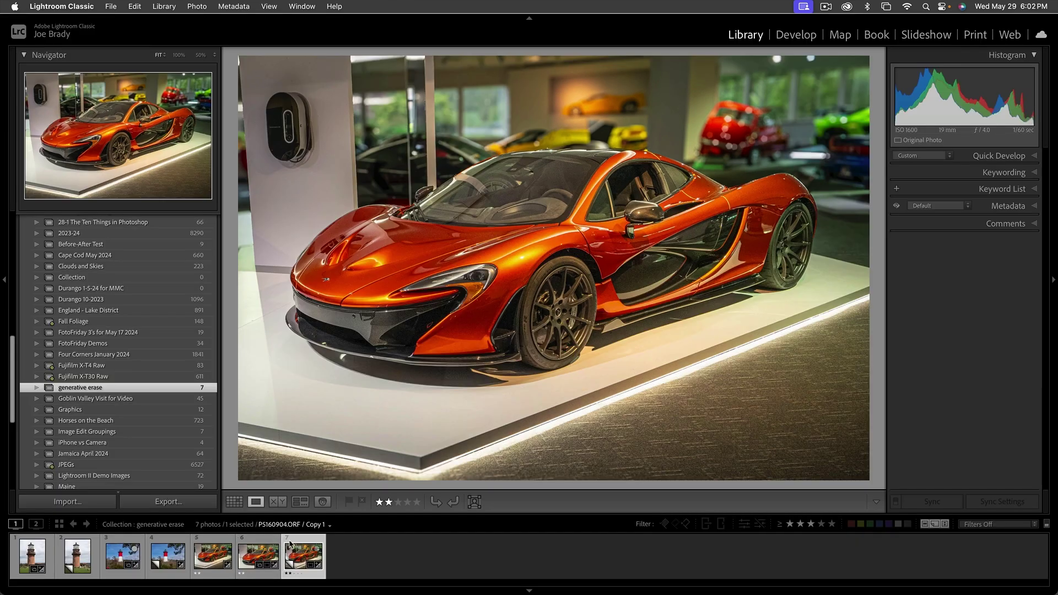
click(221, 542)
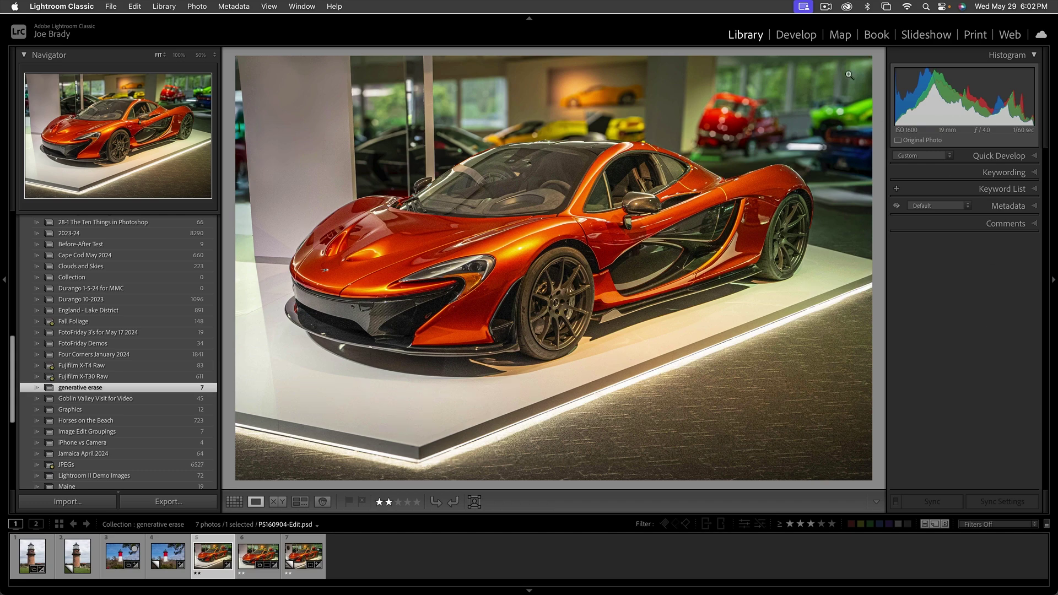
click(796, 34)
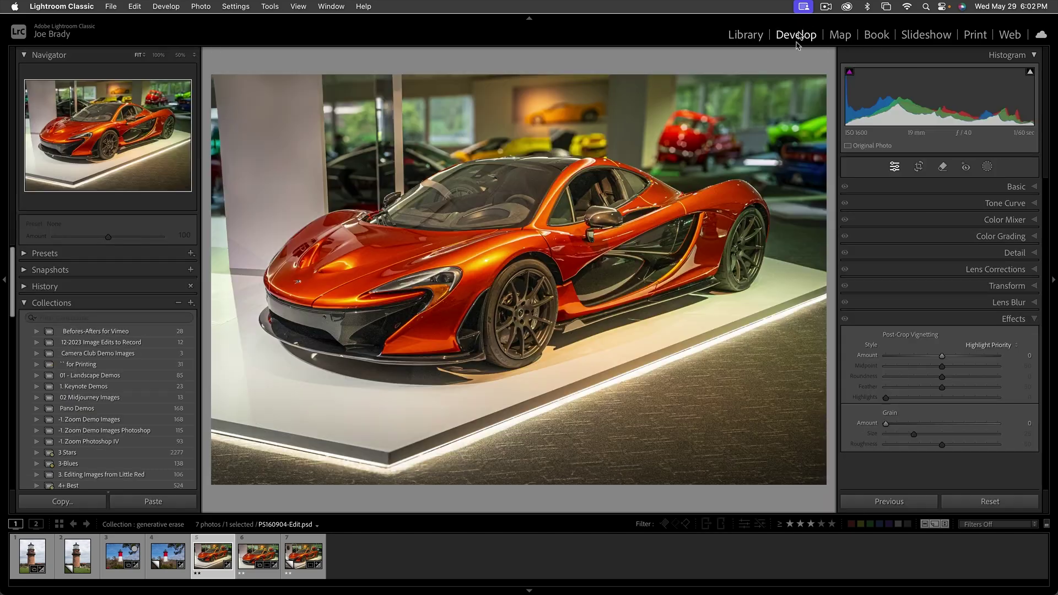
- Create a linear gradient mask fading from the bright wall toward the windshield and subtract the car as the subject
click(987, 167)
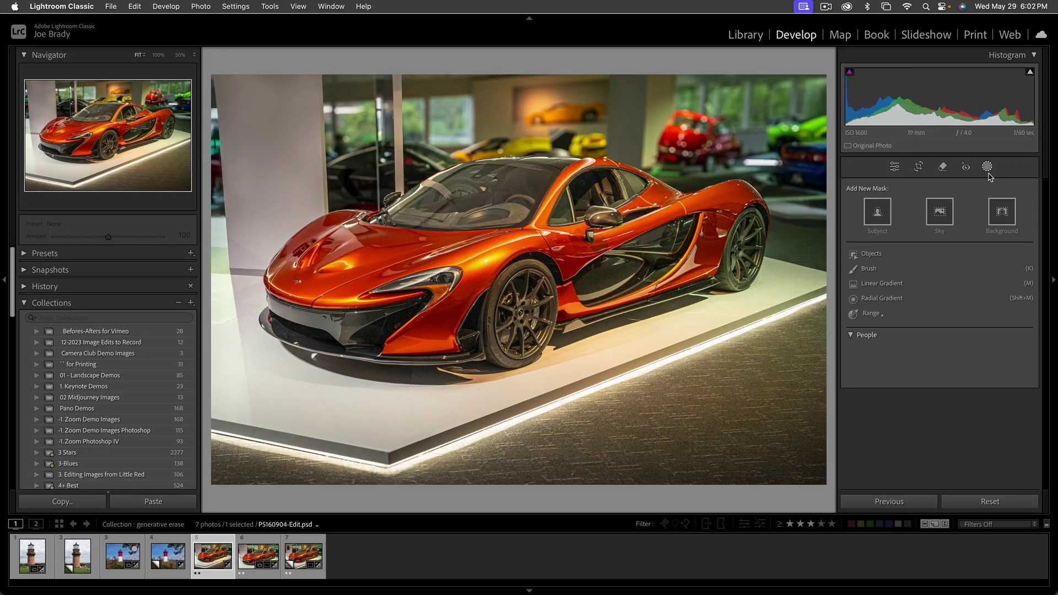
click(881, 283)
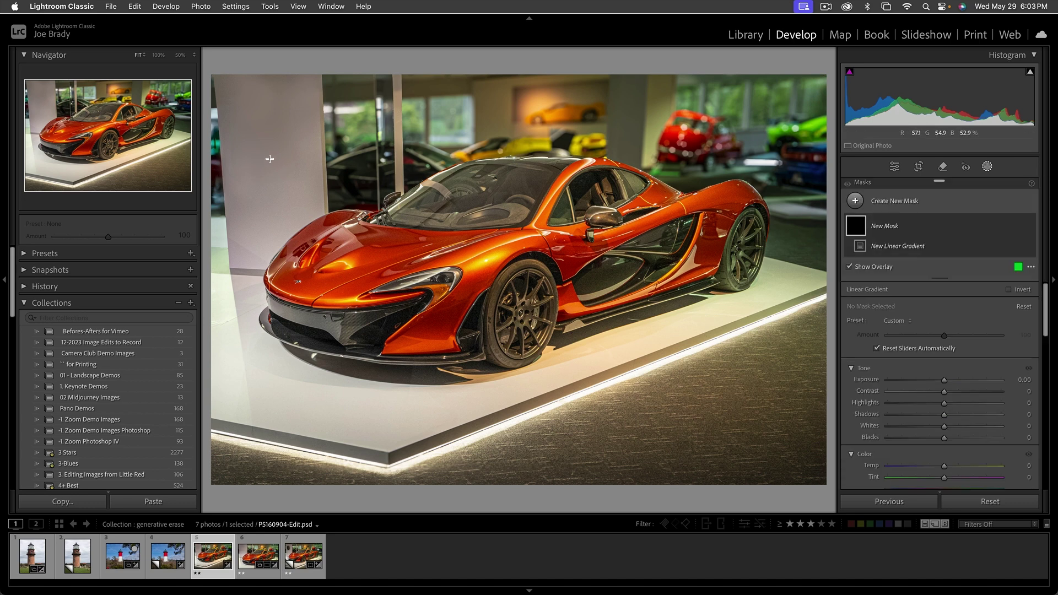
drag(270, 159, 397, 198)
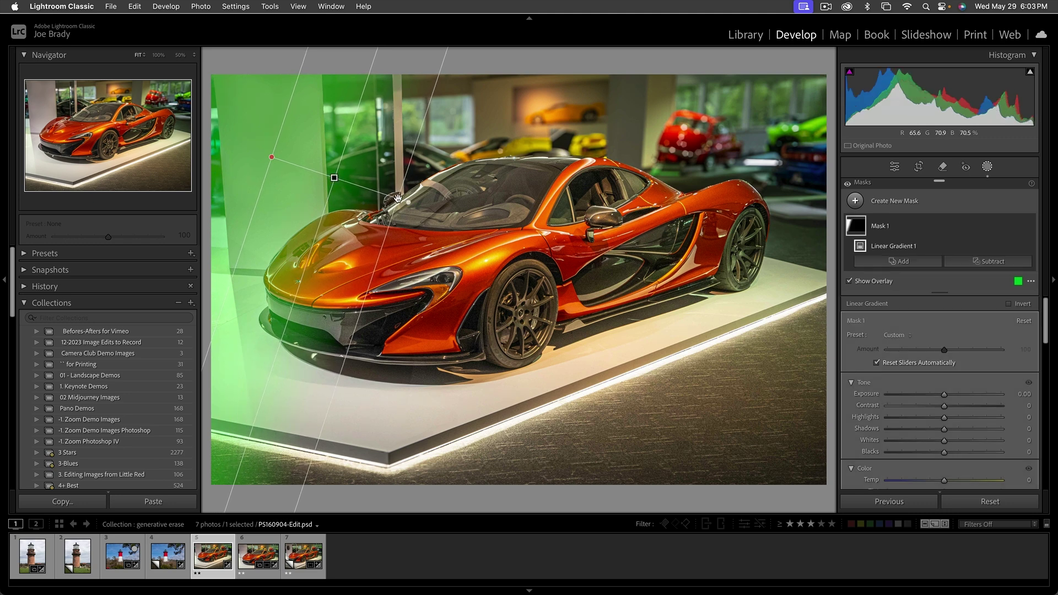
click(983, 263)
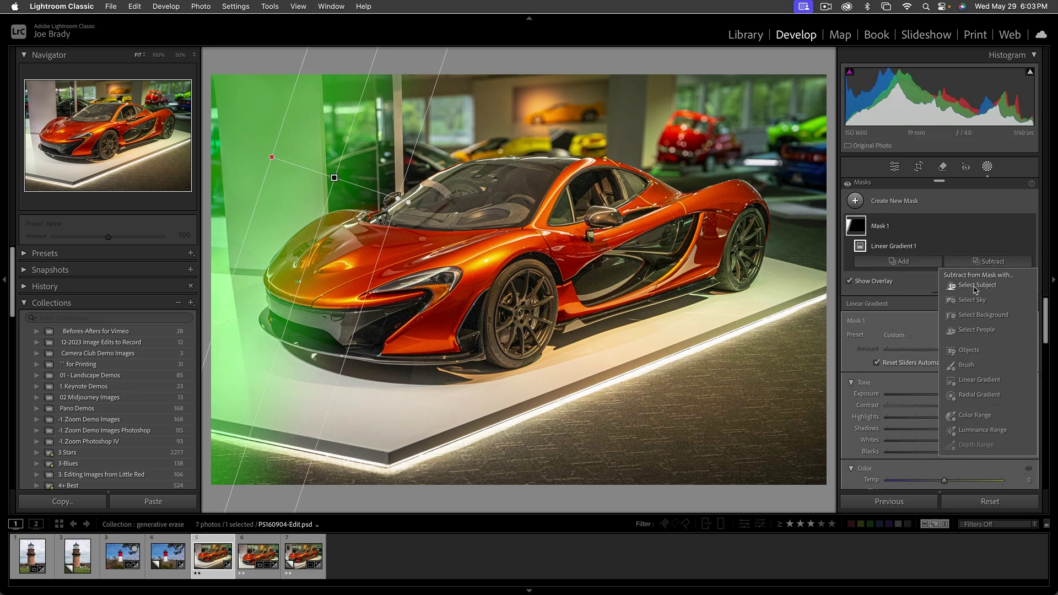
click(972, 286)
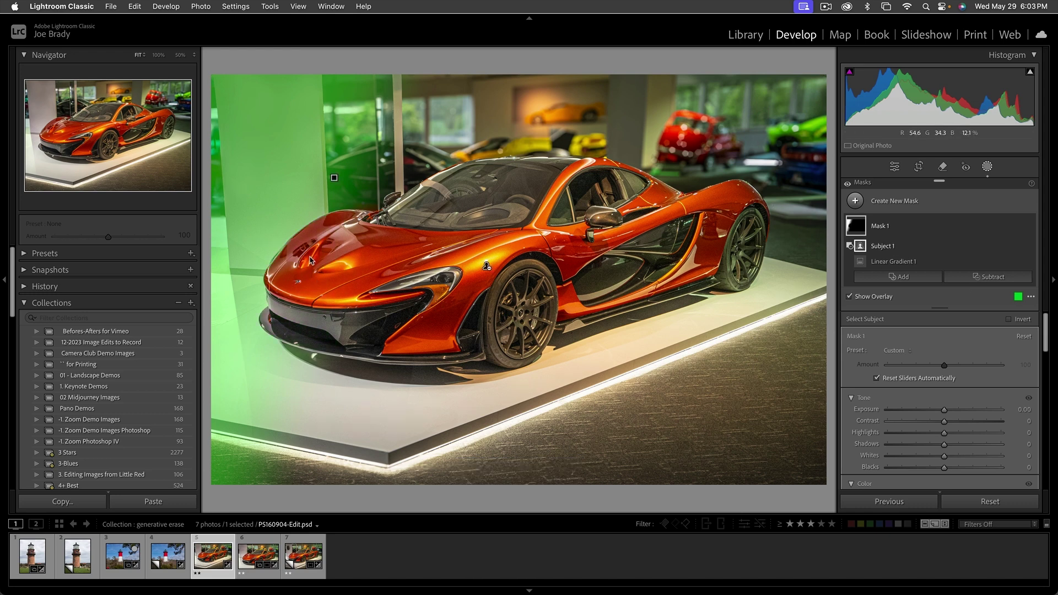
- Set the mask's highlights to -22 and contrast to -69, fine-tune its exposure, and preview the photo full screen
drag(946, 413, 942, 414)
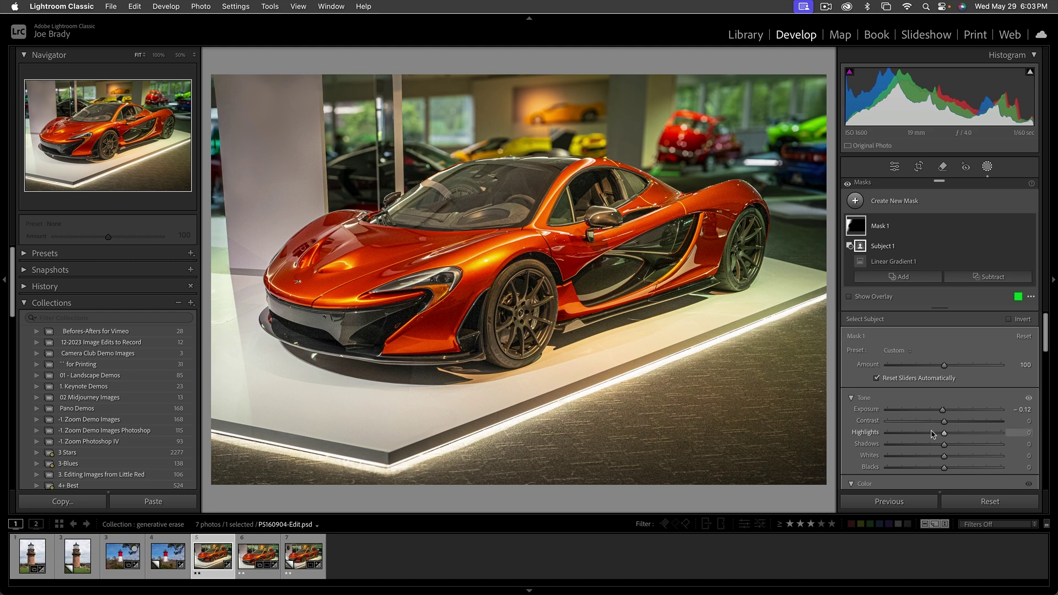
click(932, 432)
click(916, 421)
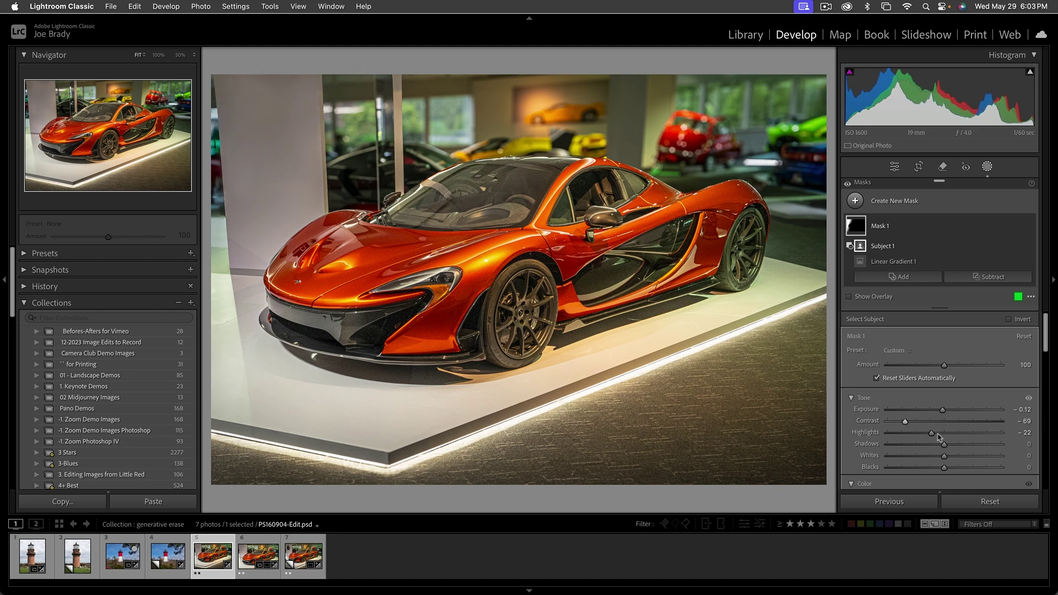
drag(943, 415, 944, 413)
key(Escape)
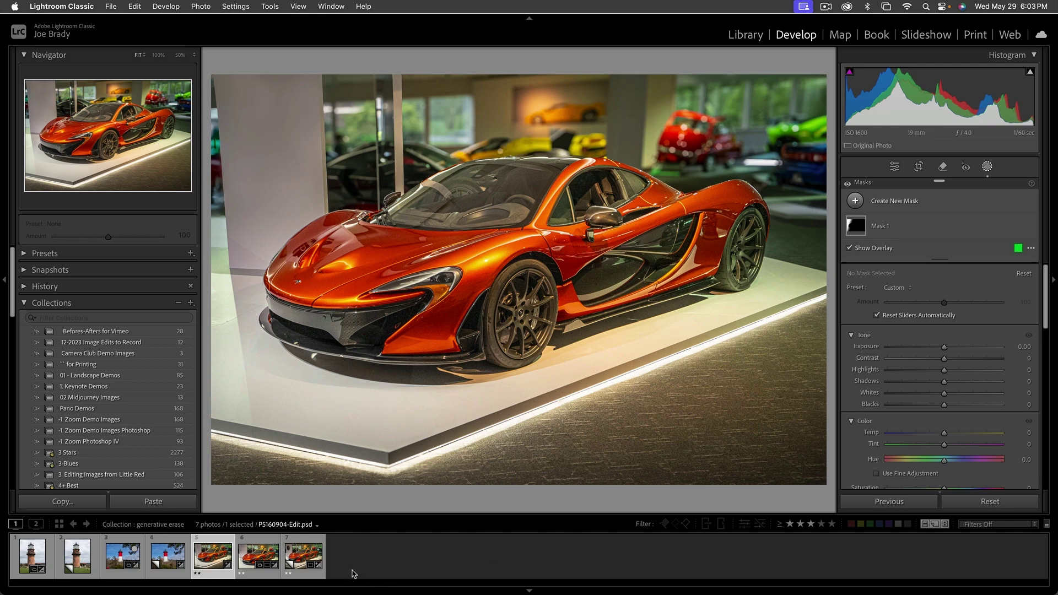
key(f)
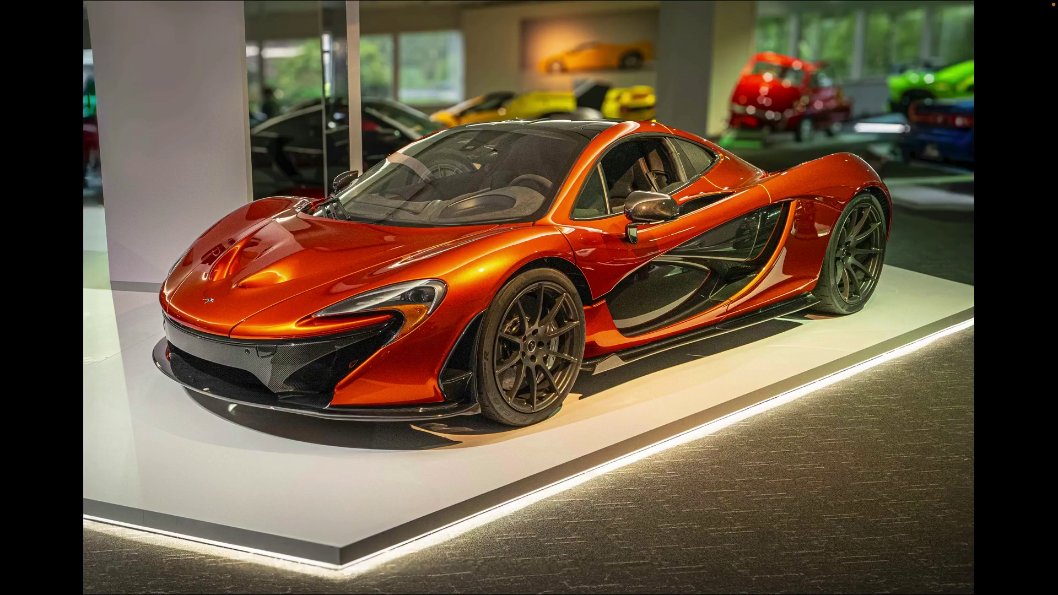